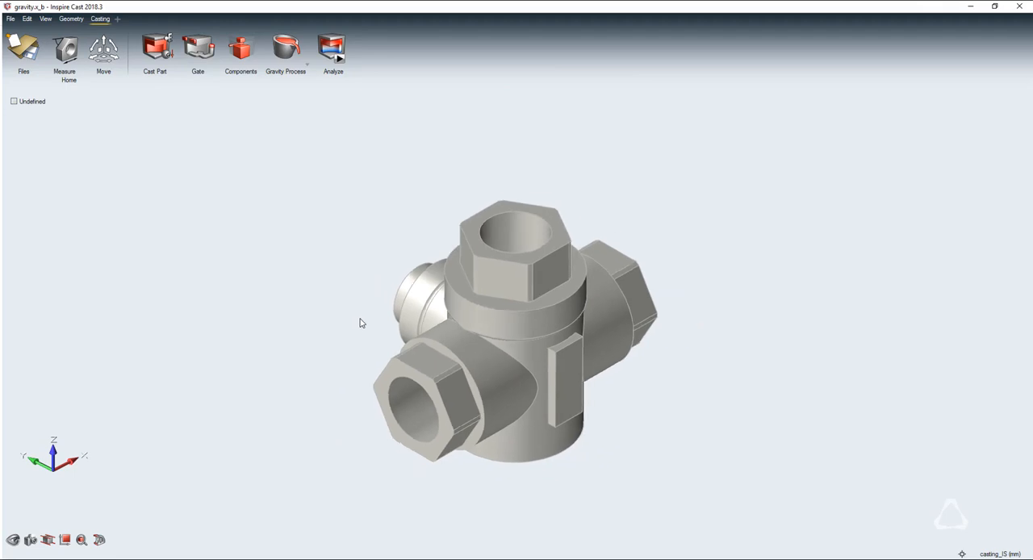
- Designate the valve body as the cast part and assign it Cast-Iron GJL-200 at 1325 °C
right_click_drag(484, 269, 144, 409)
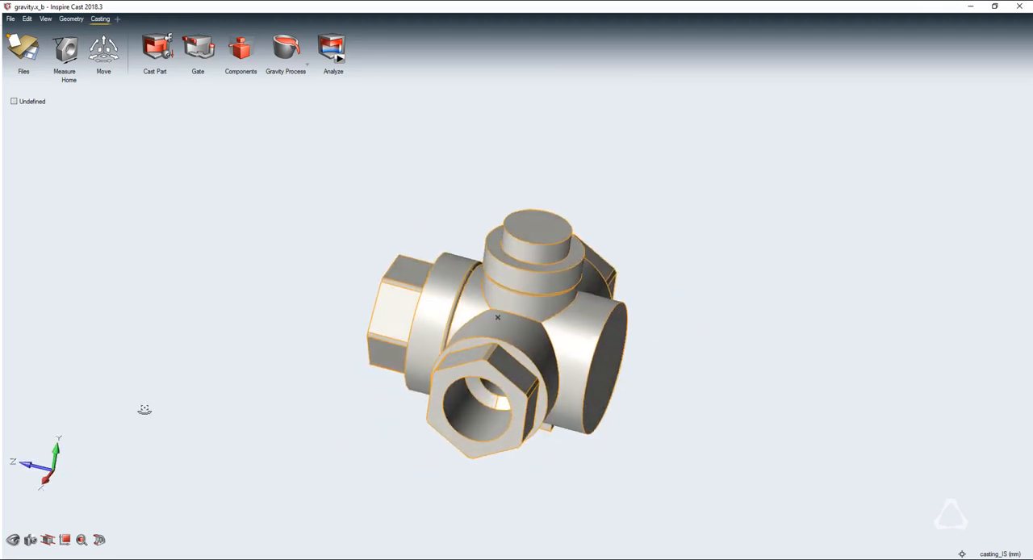
left_click(153, 50)
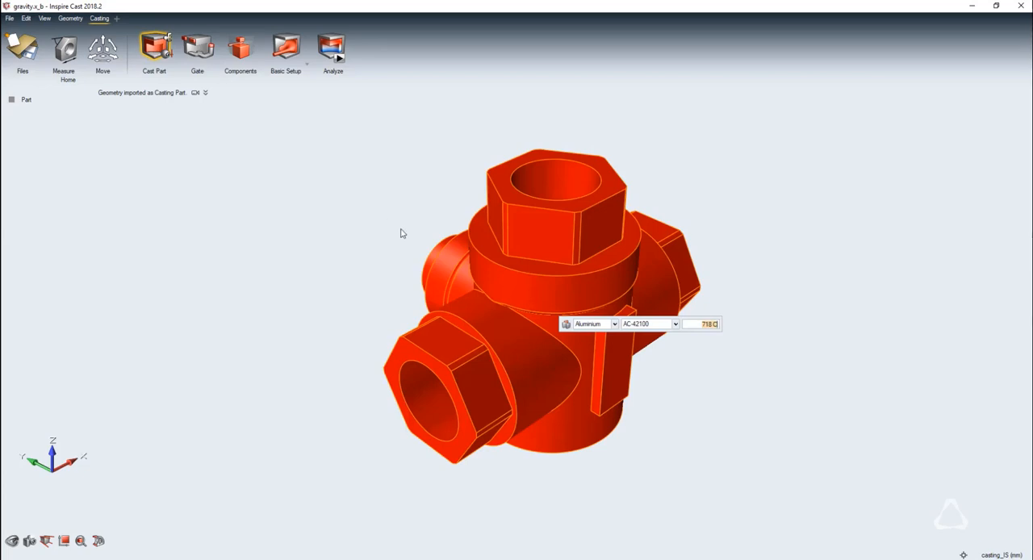
left_click(595, 325)
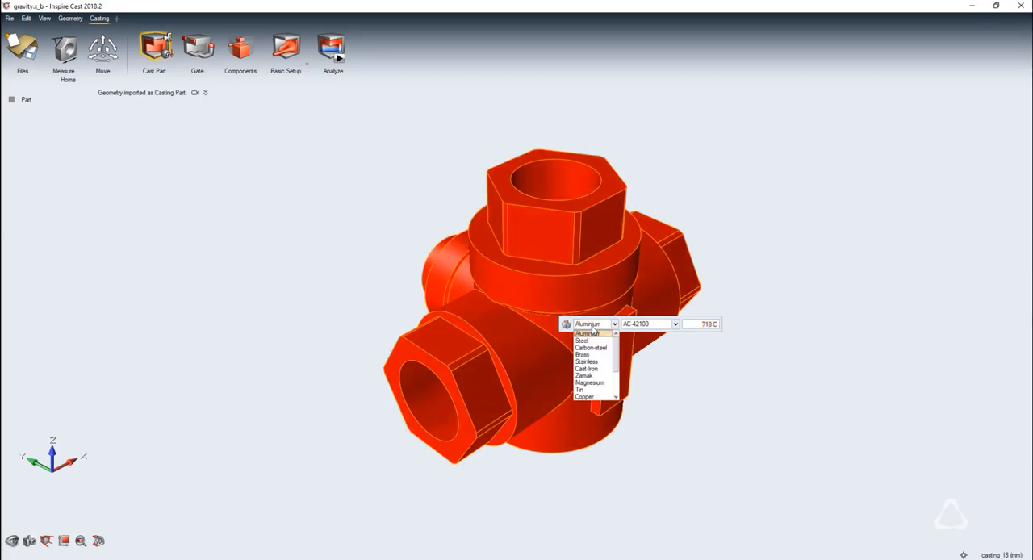
left_click(598, 370)
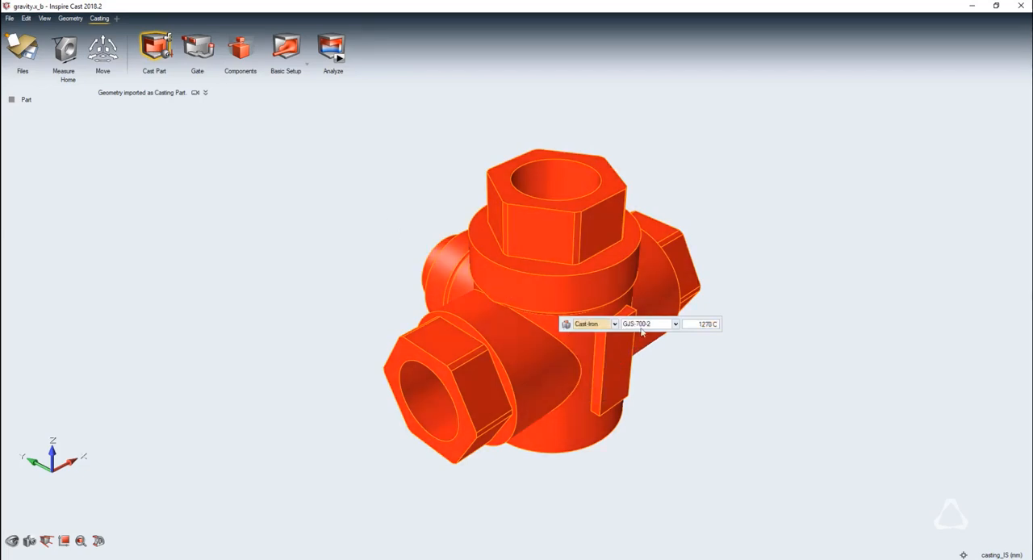
left_click(648, 324)
left_click(651, 362)
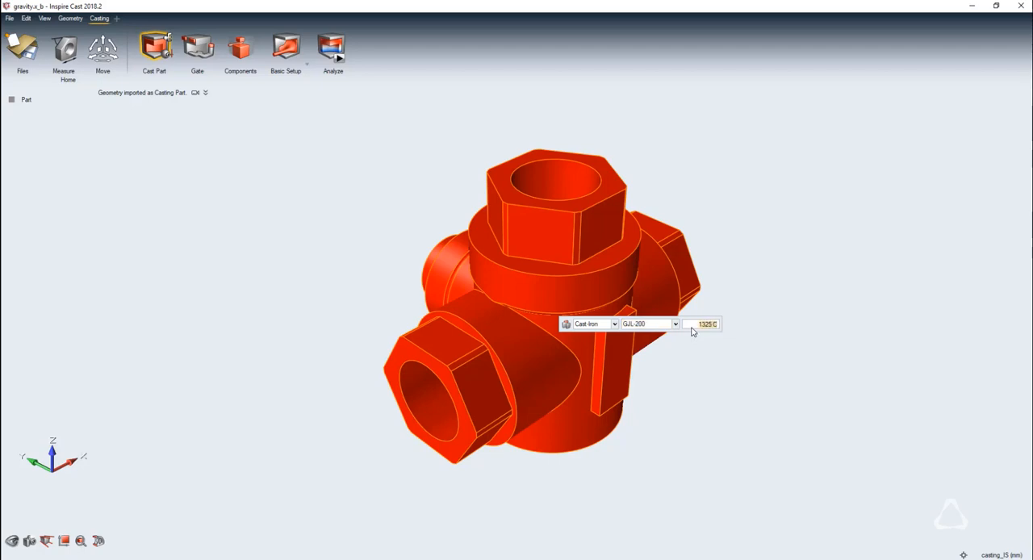
left_click(232, 199)
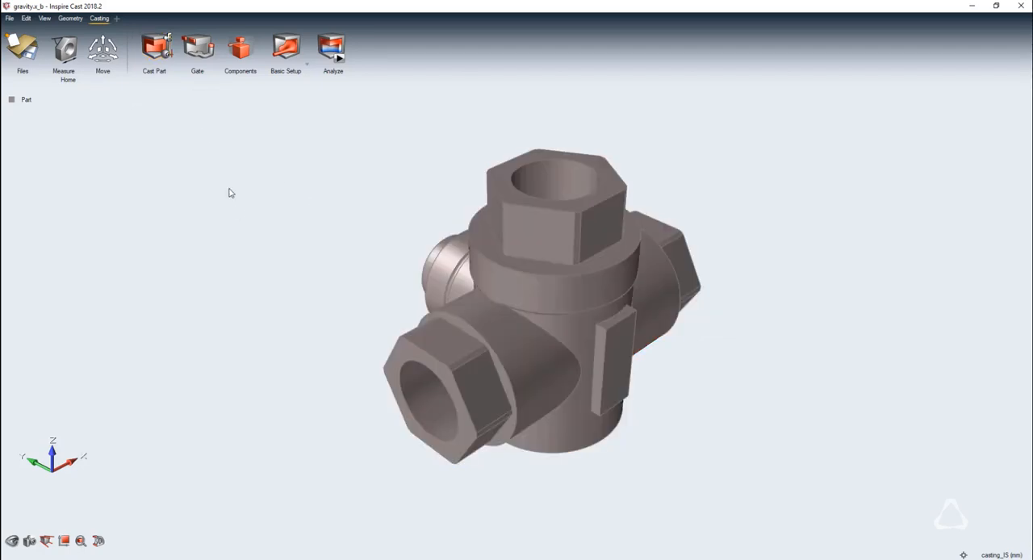
- Set the gravity direction toward the part's flat rectangular pad and reorient the model so gravity runs along Z
left_click(165, 53)
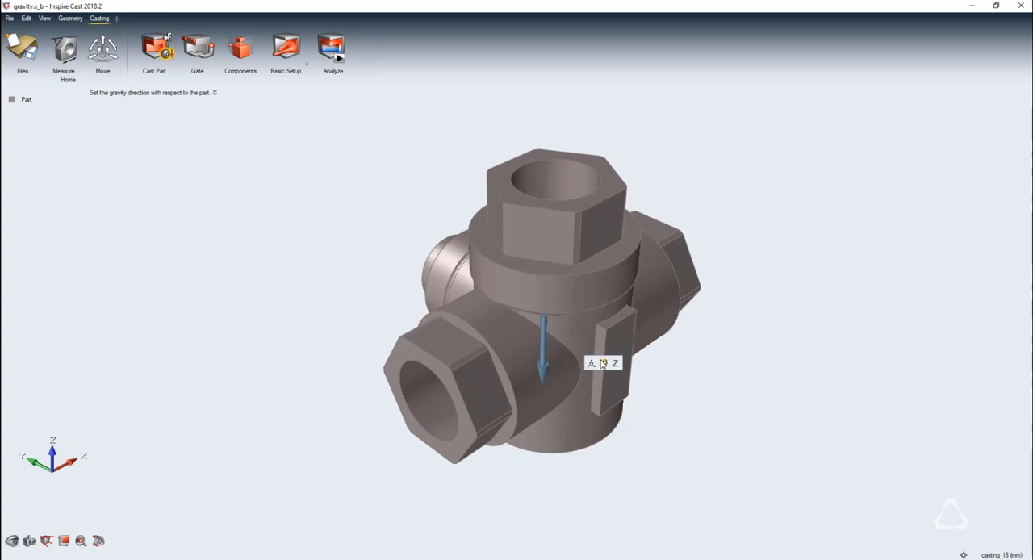
left_click(573, 357)
left_click(622, 347)
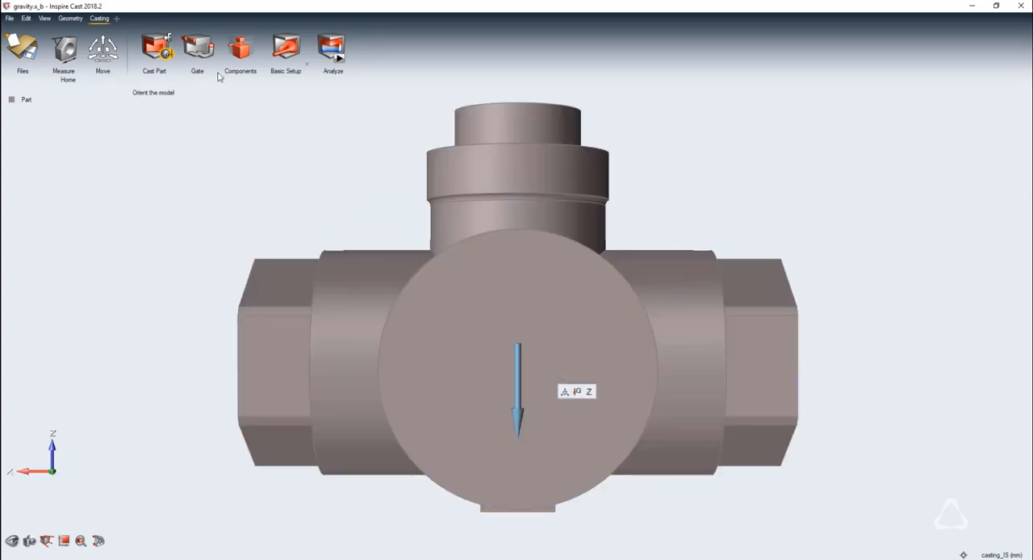
- Create a circular ingate of 3.5 mm radius near the lower edge of the large round end face
left_click(192, 47)
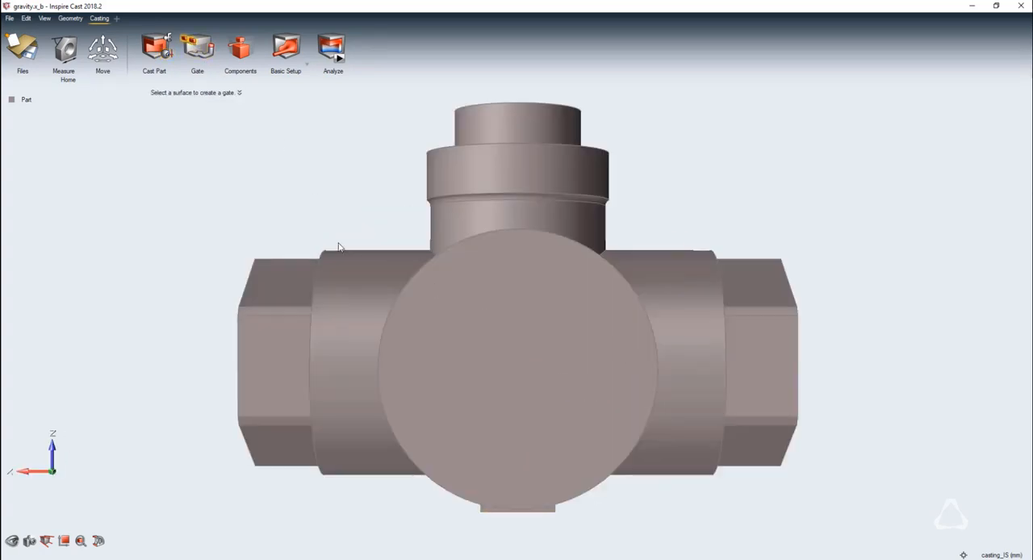
left_click(520, 457)
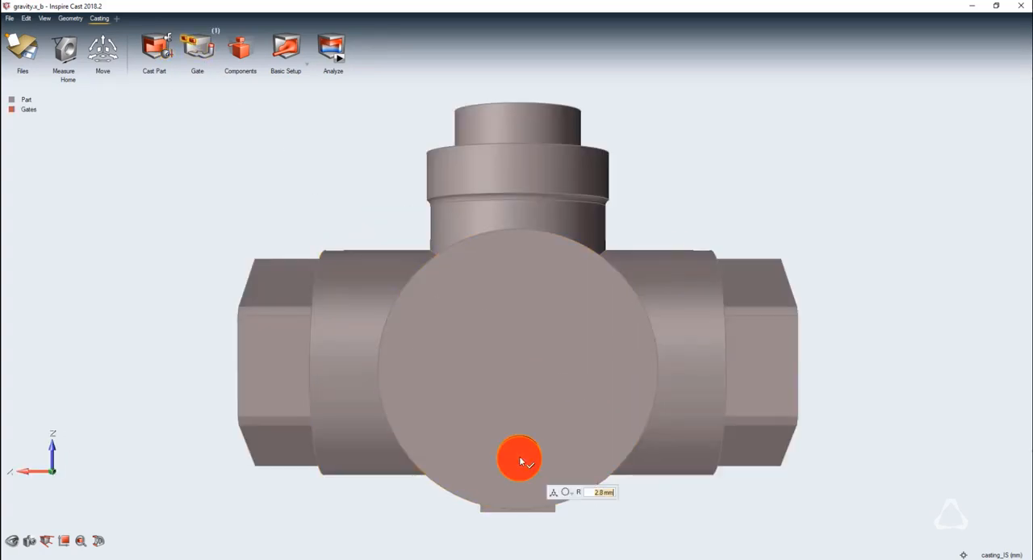
right_click(768, 409)
- Create a core from the part's internal passage surfaces and set it to Cromite-Sand at 25 °C
middle_click_drag(268, 176, 408, 228)
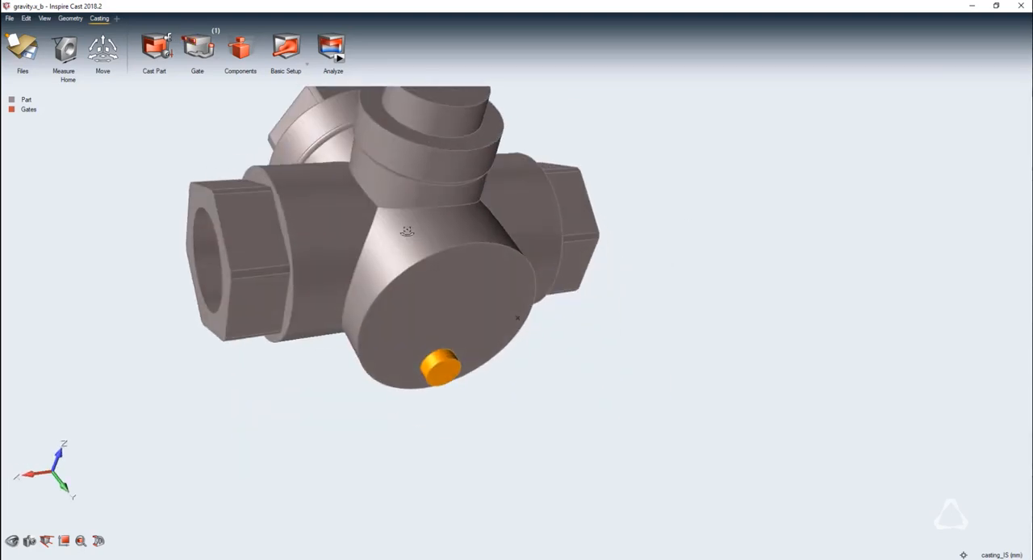
left_click(239, 63)
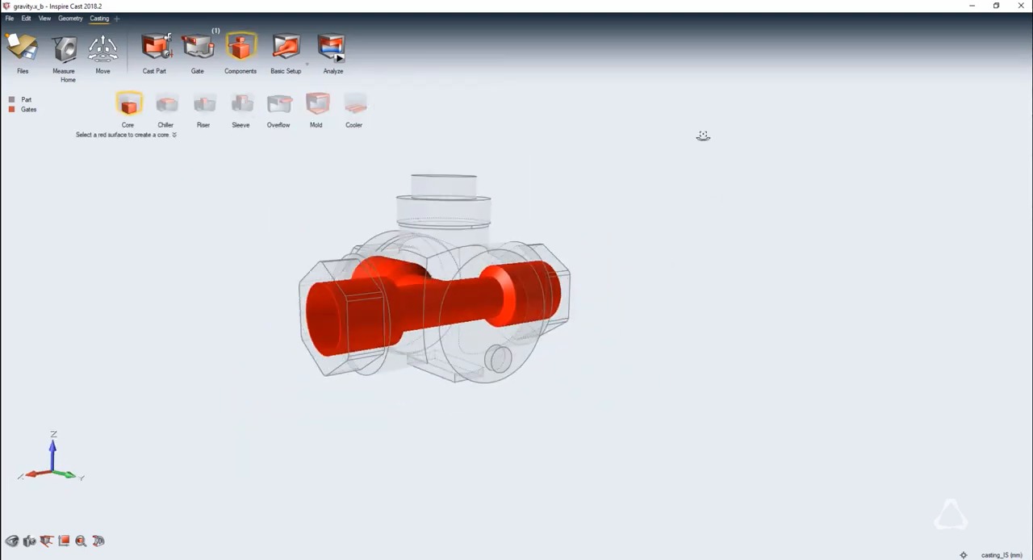
left_click(328, 331)
left_click(482, 332)
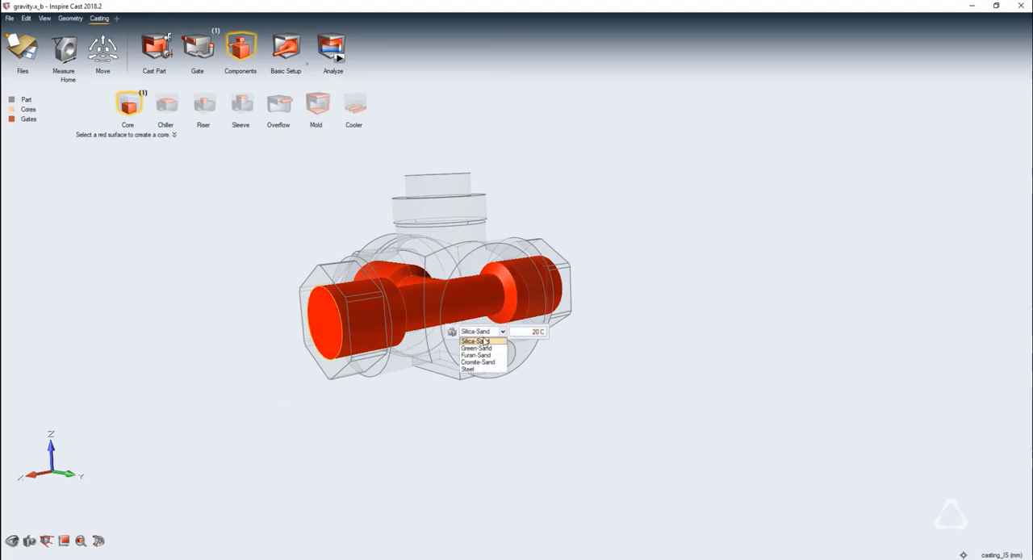
left_click(477, 361)
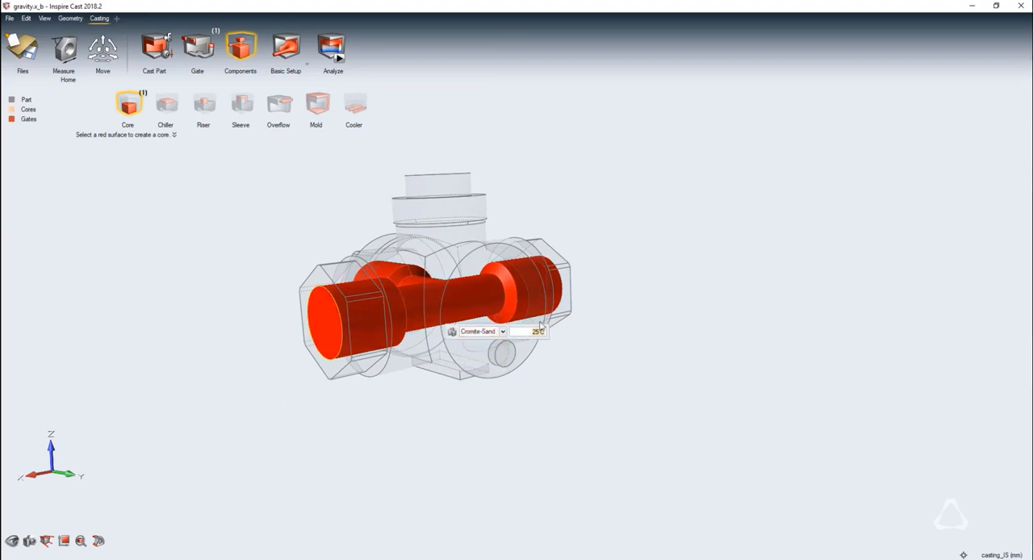
key("Escape")
key("Escape")
- Add a box mold of Green-Sand at 25 °C around the cast part
scroll(599, 320, "down", 1)
middle_click_drag(499, 323, 756, 324)
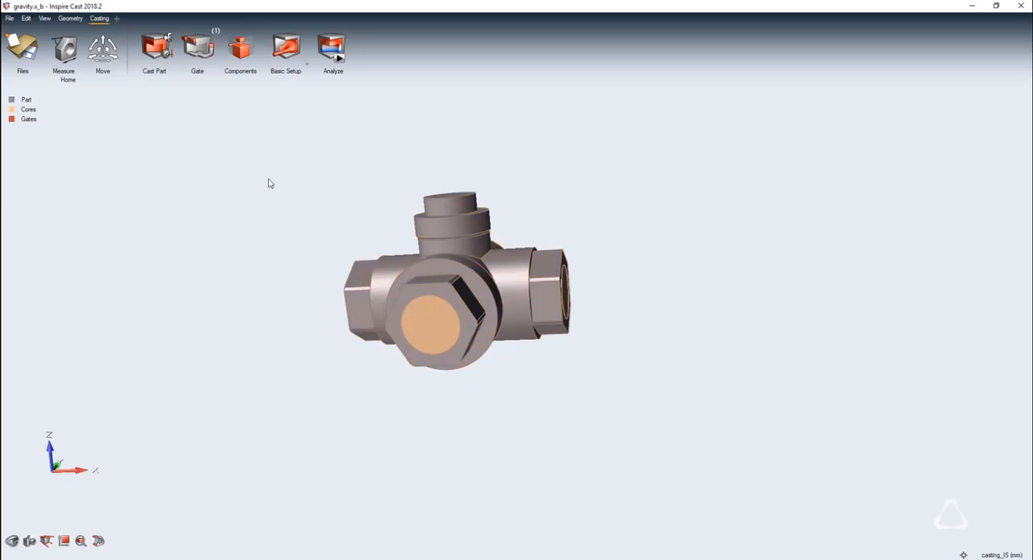
left_click(241, 59)
left_click(316, 103)
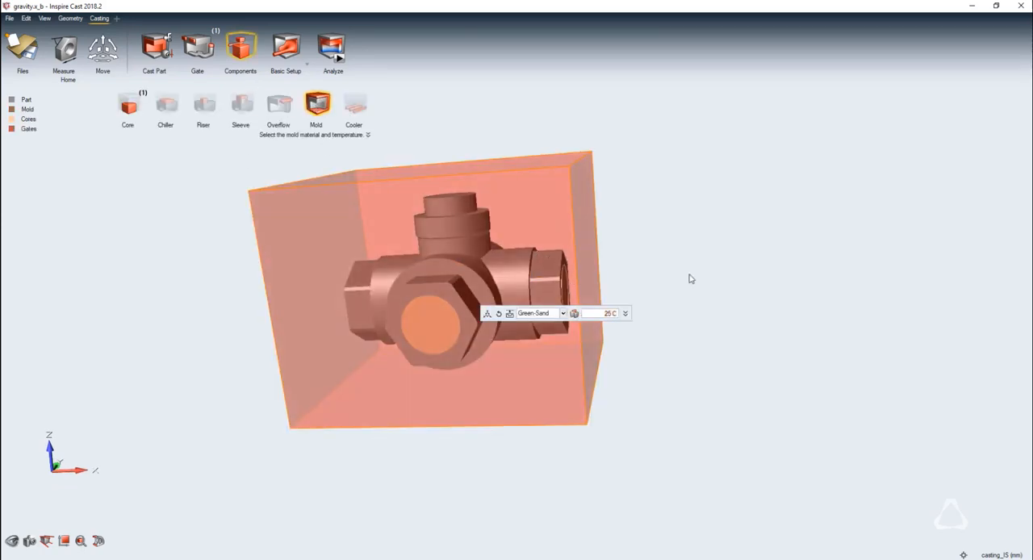
key("Escape")
- Define the filling by initial velocity, then run the filling and solidification analyses with an element size of 2 mm
left_click(285, 47)
left_click(390, 107)
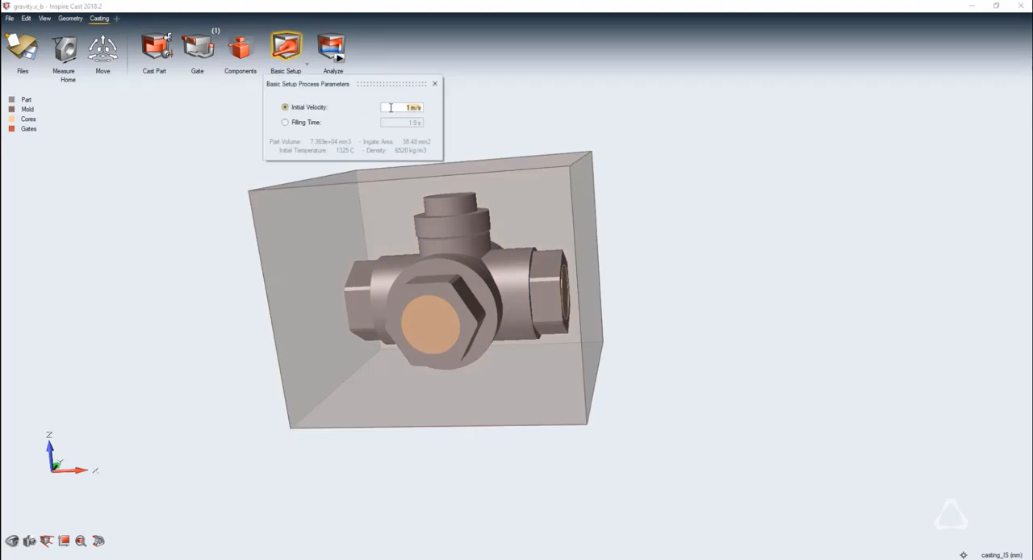
left_click(340, 59)
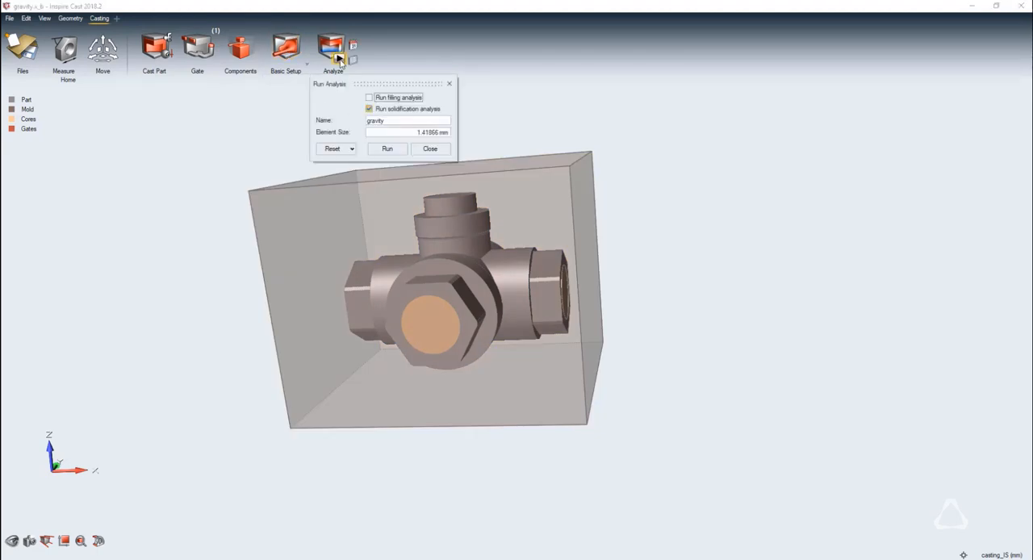
left_click(397, 133)
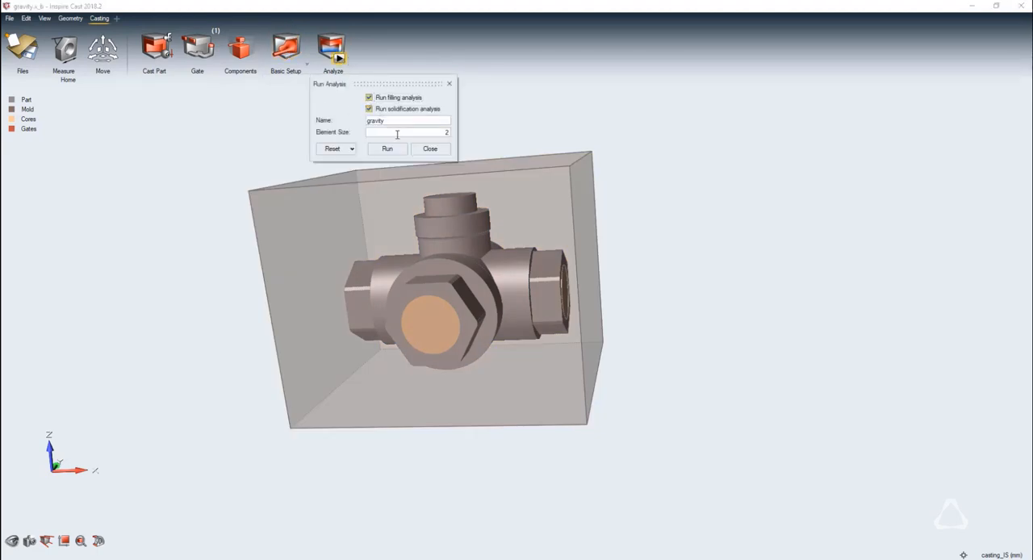
left_click(389, 149)
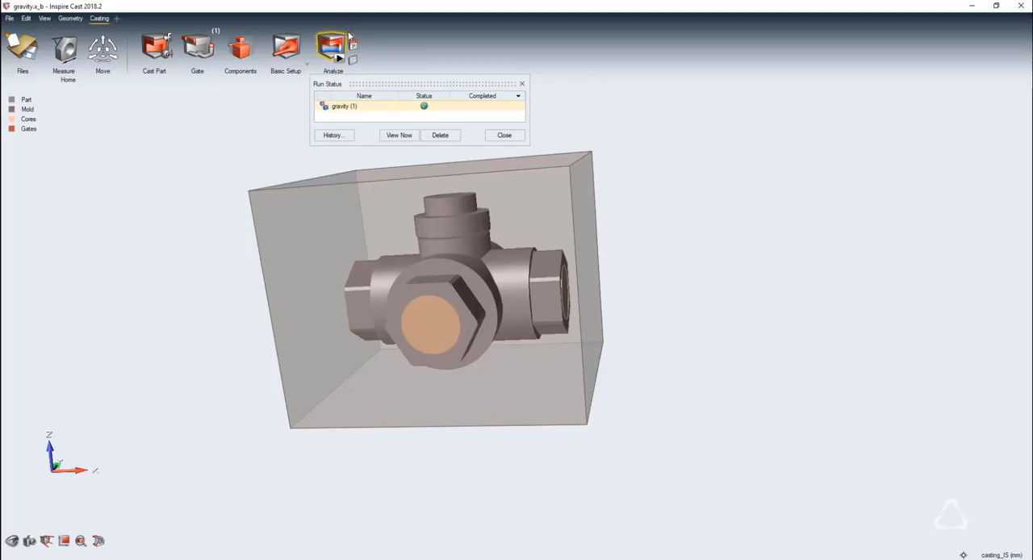
- Open the gravity run's results, hide the cores, and play the filling-stage temperature animation, viewing the part from the gate side
left_click(350, 35)
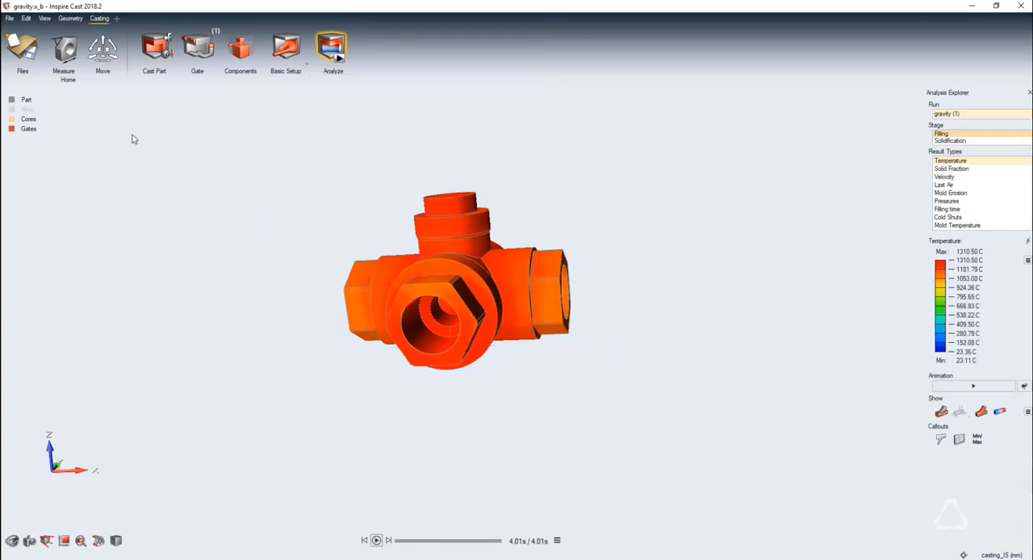
left_click(28, 119)
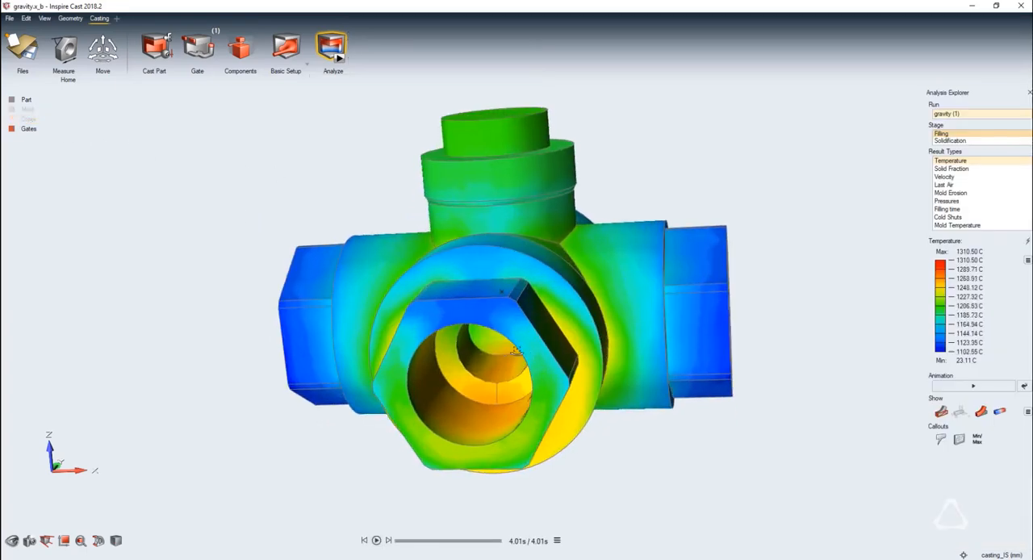
middle_click_drag(516, 350, 423, 385)
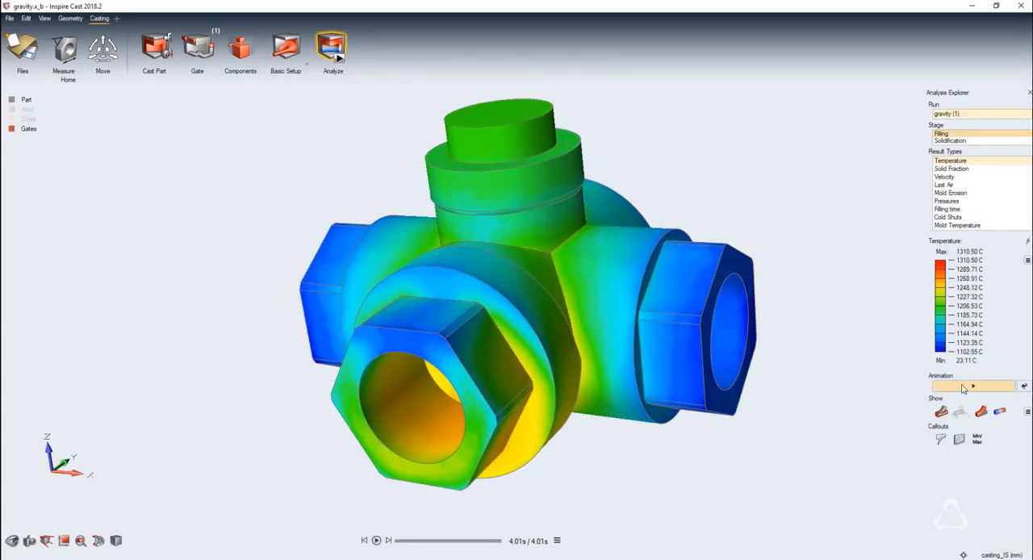
left_click(963, 389)
left_click(961, 388)
middle_click_drag(727, 355, 646, 371)
left_click(952, 388)
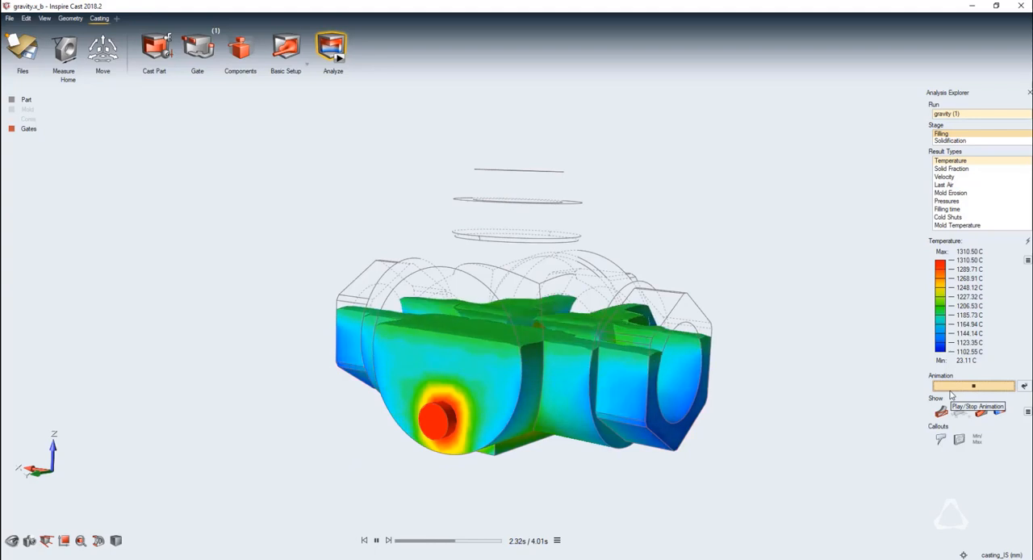
left_click(952, 388)
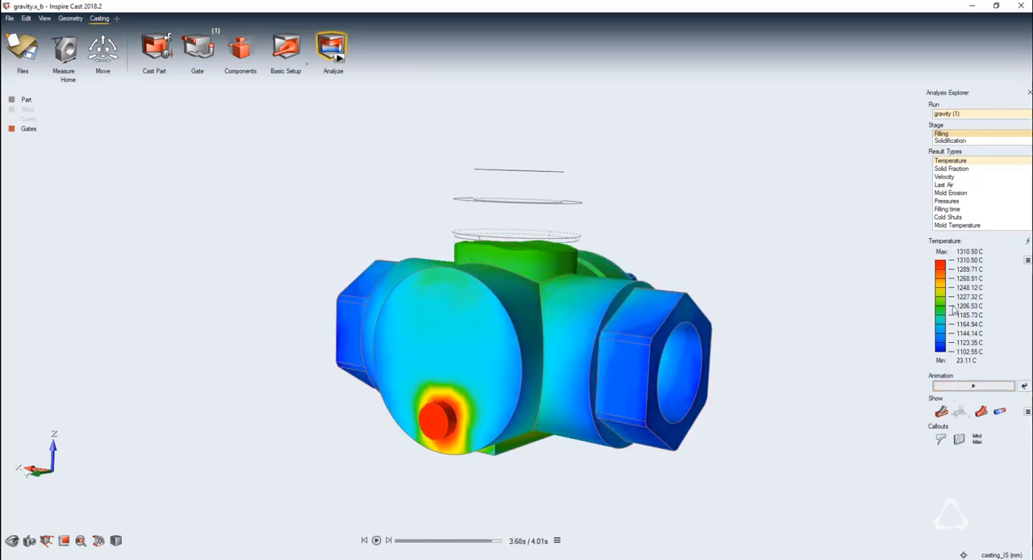
- Examine the filling-stage solid fraction and animate the velocity result
left_click(950, 169)
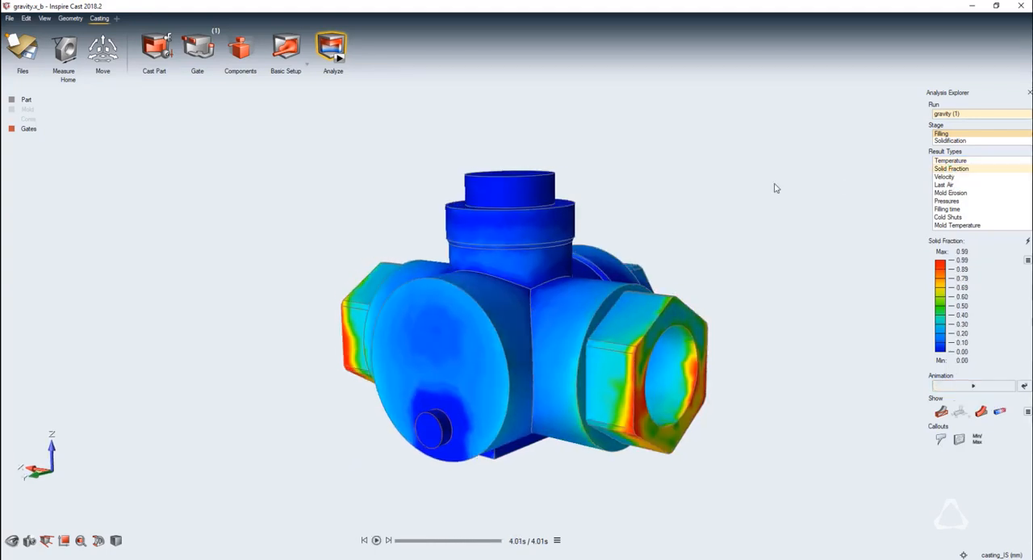
left_click(940, 176)
left_click(971, 387)
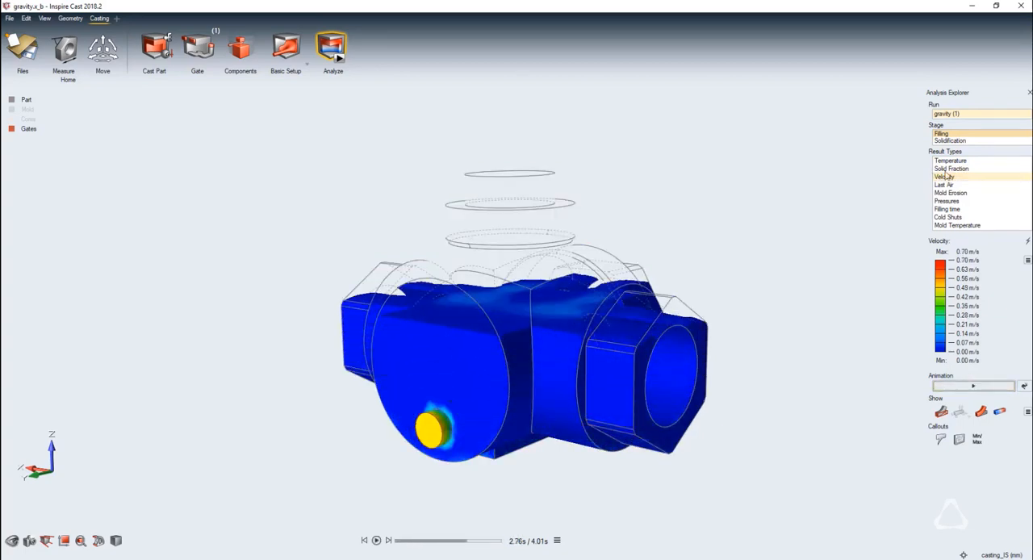
- Switch to the solidification stage and animate the solid fraction result
left_click(945, 140)
left_click(950, 168)
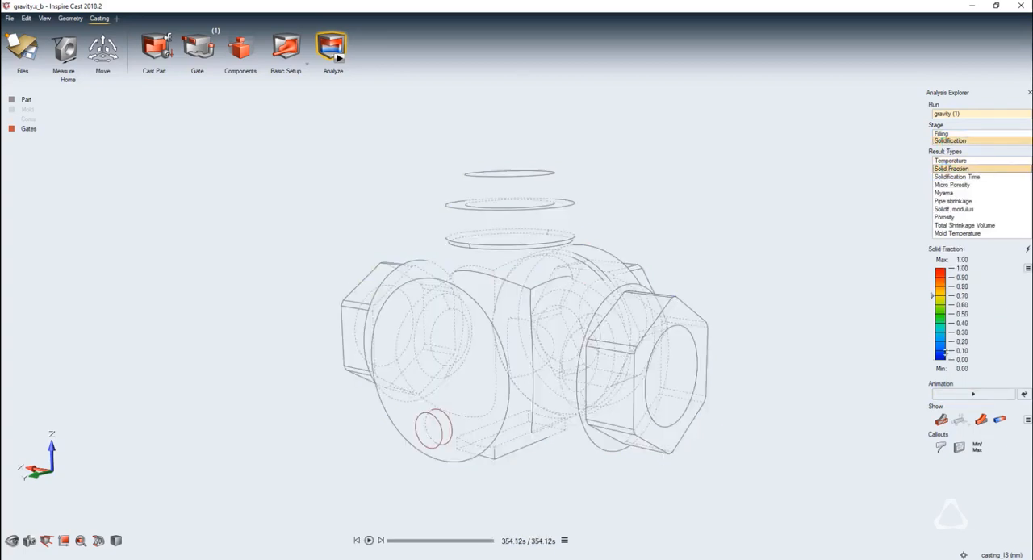
left_click(967, 394)
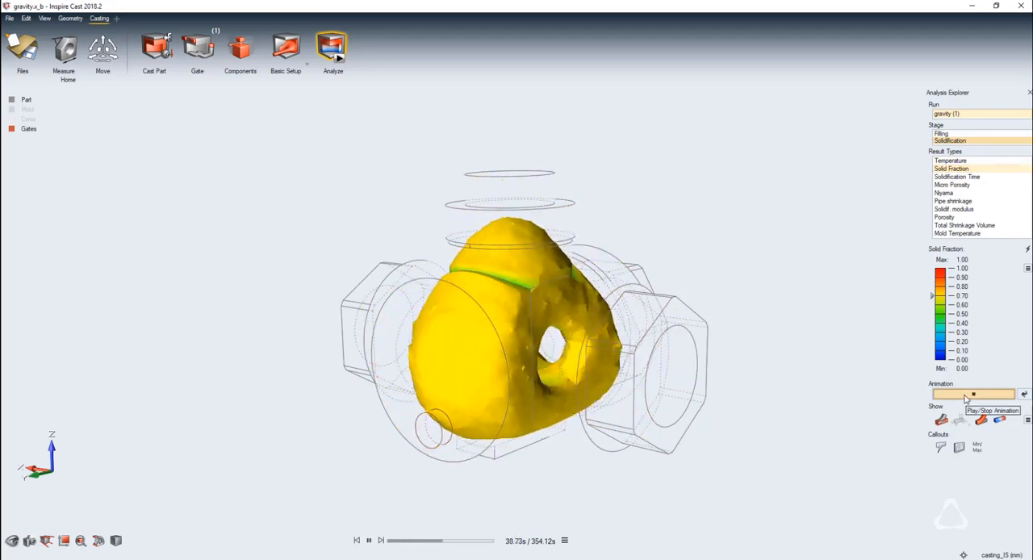
- Examine the porosity and pipe shrinkage results of the solidification stage
left_click(940, 218)
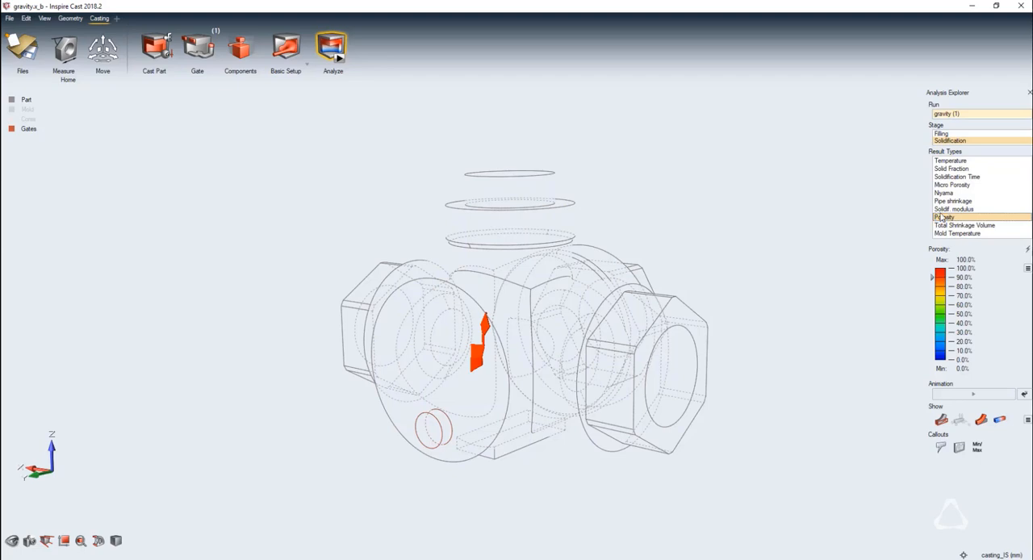
left_click(942, 200)
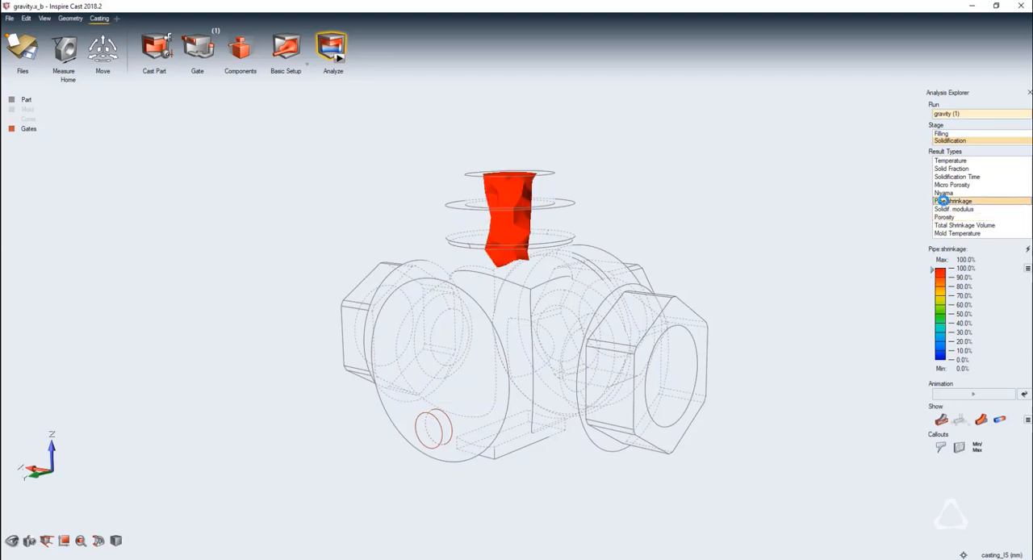
mouse_move(933, 269)
left_mouse_down()
mouse_move(933, 281)
mouse_move(930, 270)
left_mouse_up()
- Leave the results and delete the ingate from the large round end face
left_click(156, 49)
middle_click_drag(274, 218, 418, 255)
key("Escape")
left_click(595, 454)
key("Delete")
- Sketch a small circle near the lower edge of the large round end face
middle_click_drag(523, 396, 548, 371)
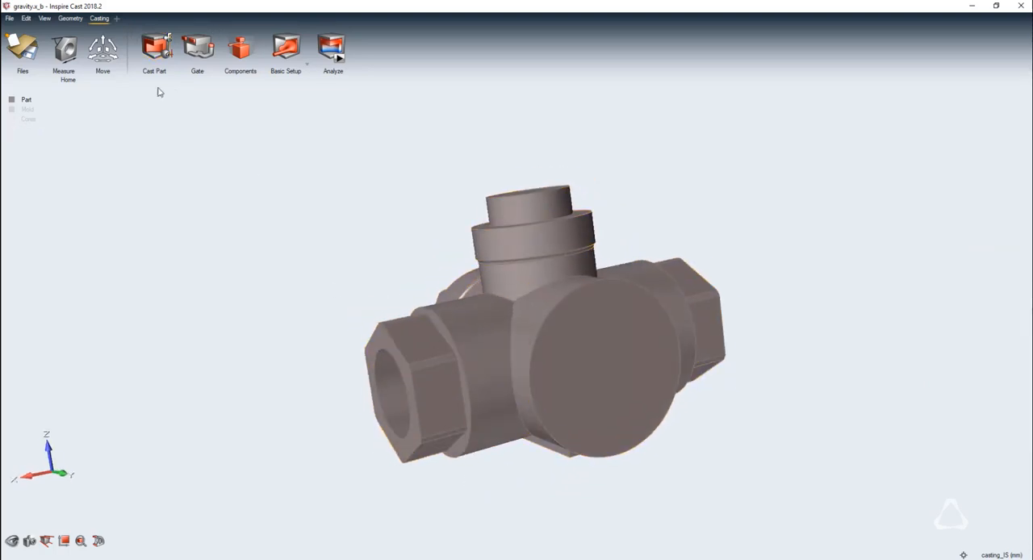
left_click(70, 19)
left_click(241, 50)
left_click(618, 420)
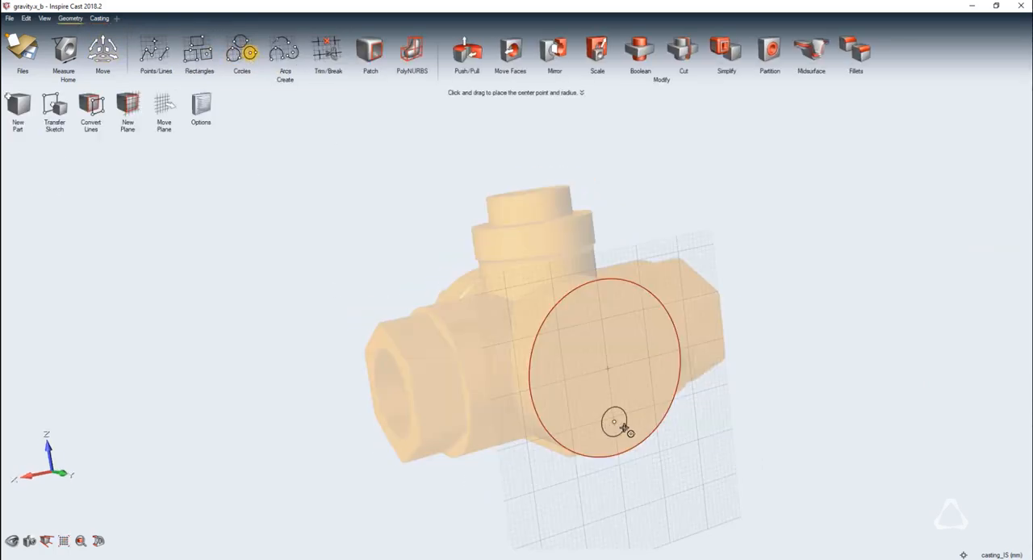
- Extrude the small circle outward from the round end face into a straight cylindrical runner with Push/Pull
left_click(468, 52)
mouse_move(476, 237)
middle_mouse_down()
mouse_move(484, 283)
mouse_move(494, 270)
middle_mouse_up()
middle_click_drag(564, 422, 611, 409)
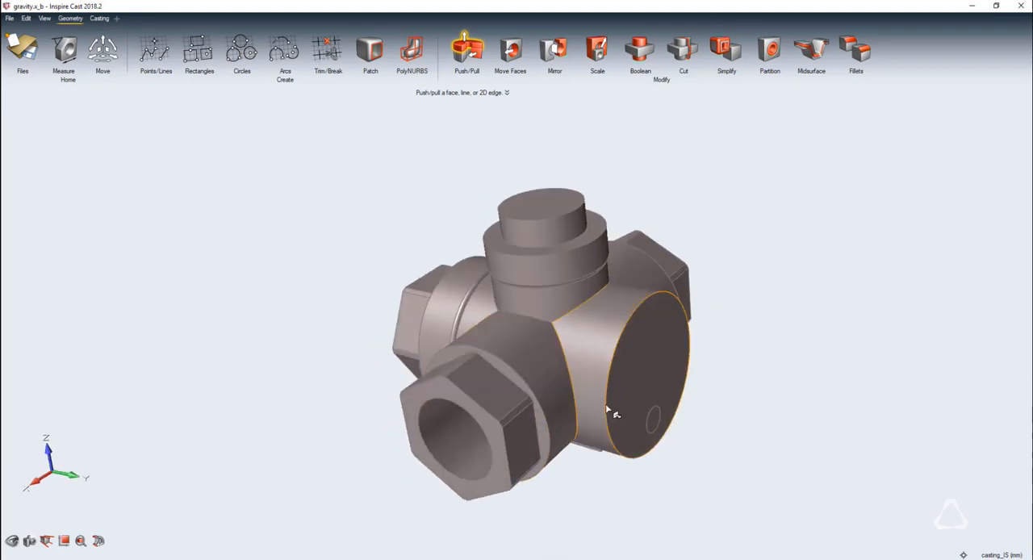
left_click_drag(652, 419, 752, 427)
- Revolve the runner's free end face 90° upward about an offset horizontal axis to form a curved elbow
left_click(476, 56)
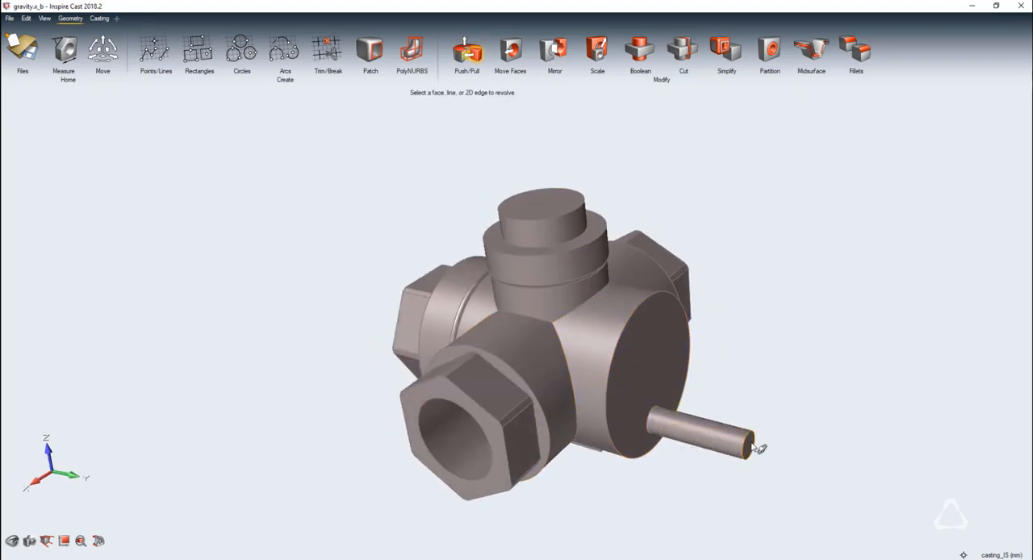
left_click(749, 443)
left_click(645, 304)
left_click_drag(724, 337, 779, 344)
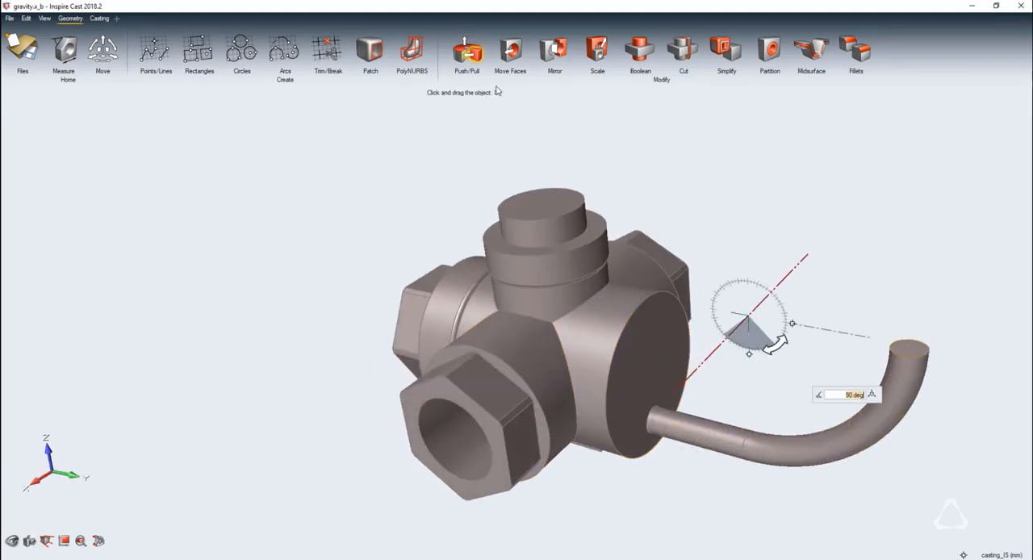
- Extrude the elbow's free end face straight upward with Push/Pull to form a tall vertical sprue
left_click(252, 56)
left_click(910, 350)
mouse_move(909, 348)
left_mouse_down()
mouse_move(897, 356)
mouse_move(897, 102)
left_mouse_up()
left_click(468, 52)
scroll(740, 390, "down", 4)
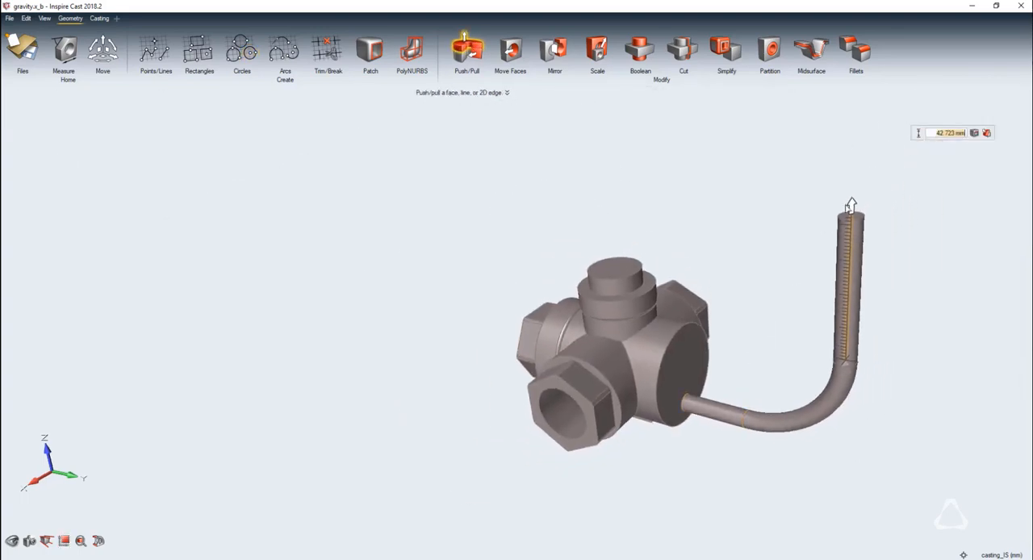
key("Escape")
- Designate the casting's parts so the runner becomes the running system, and place a gate on the sprue's upper end face
left_click(100, 17)
left_click(155, 50)
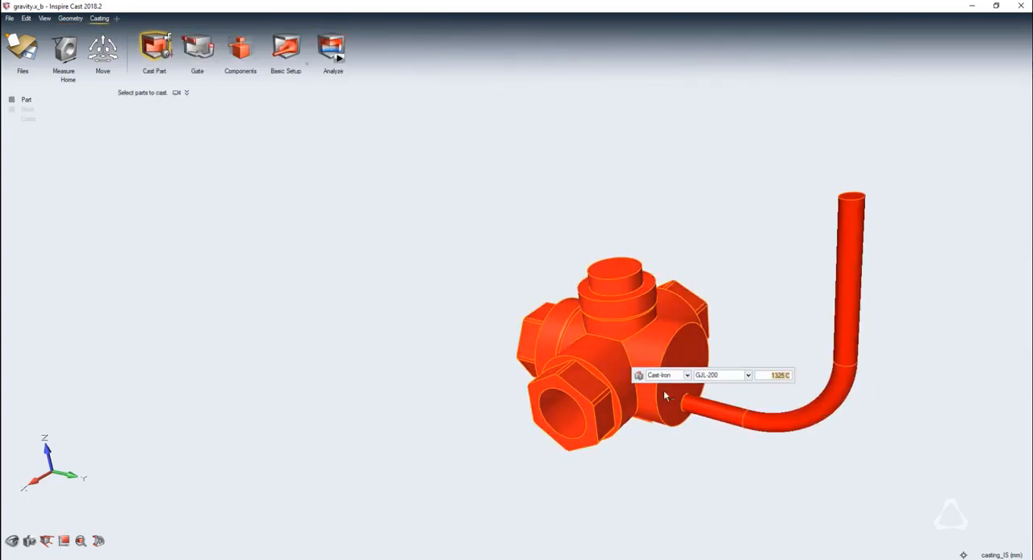
left_click(834, 374)
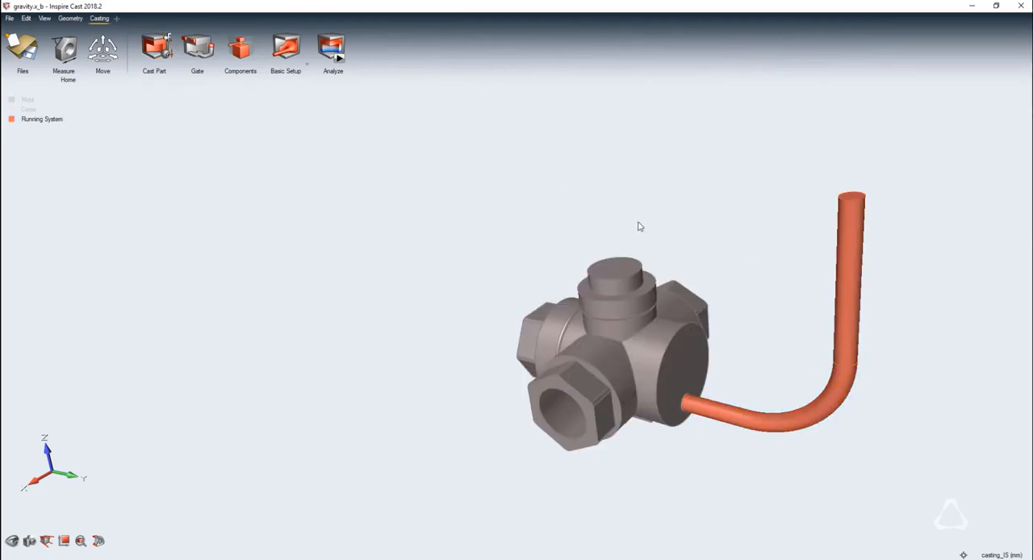
left_click(211, 56)
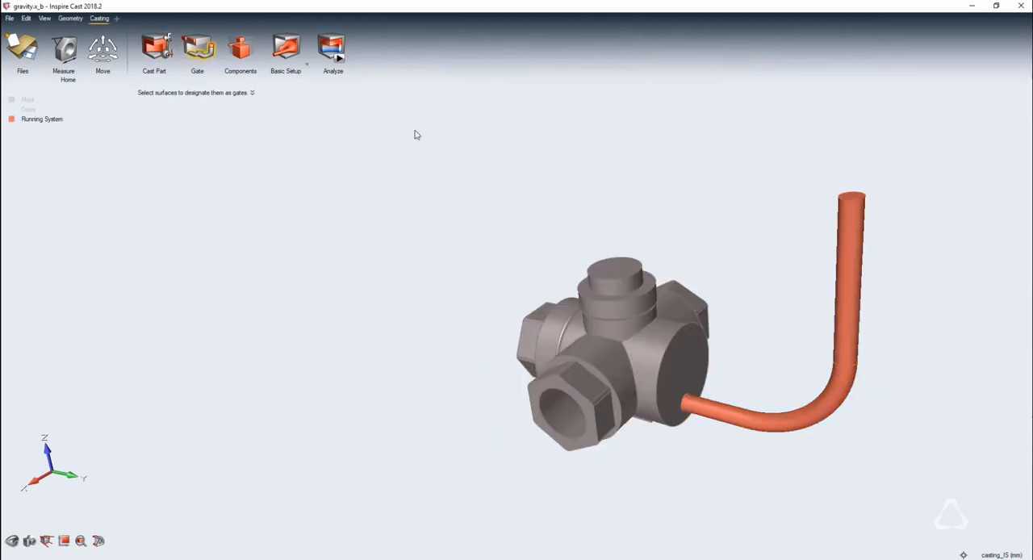
left_click(851, 192)
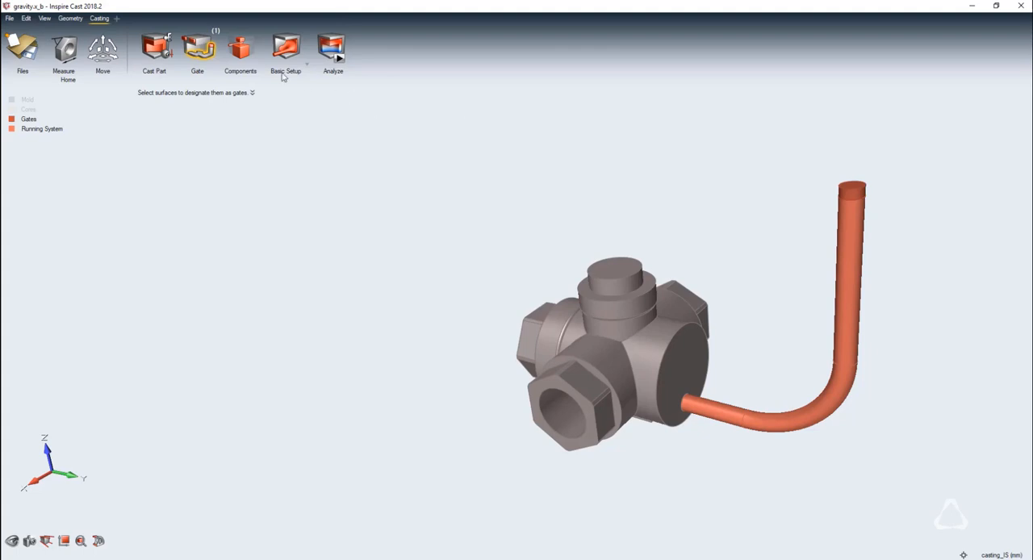
- Add a chiller on a flat side face of the hexagonal end nearest the runner and choose its material
left_click(240, 50)
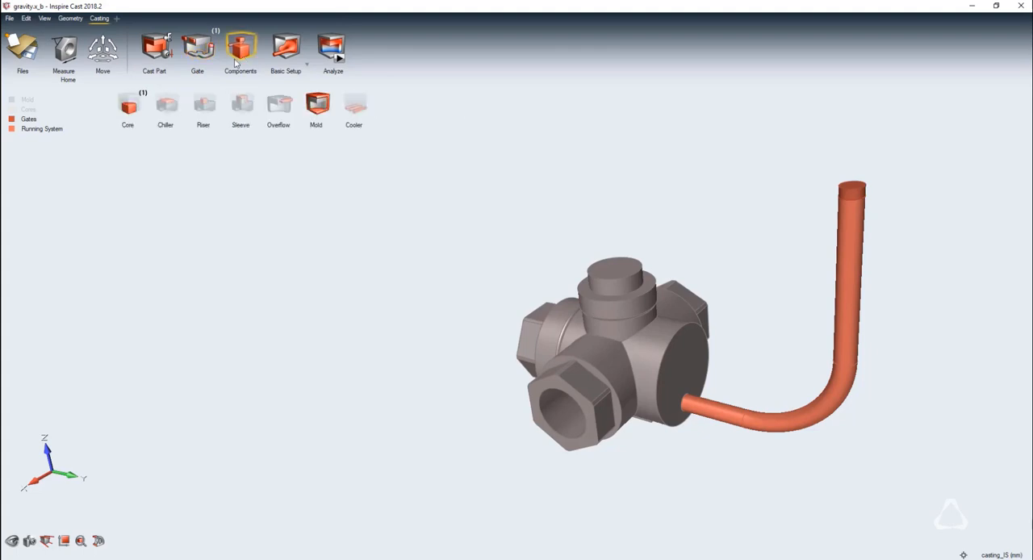
left_click(165, 109)
right_click_drag(589, 351, 642, 355)
left_click(644, 354)
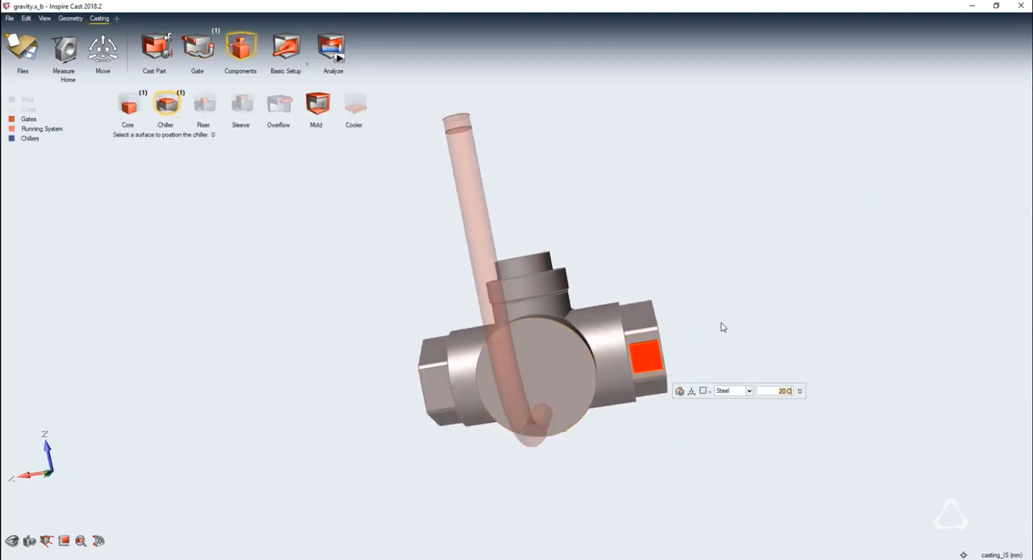
left_click(745, 390)
left_click(743, 416)
right_click(336, 340)
middle_click_drag(315, 311, 470, 316)
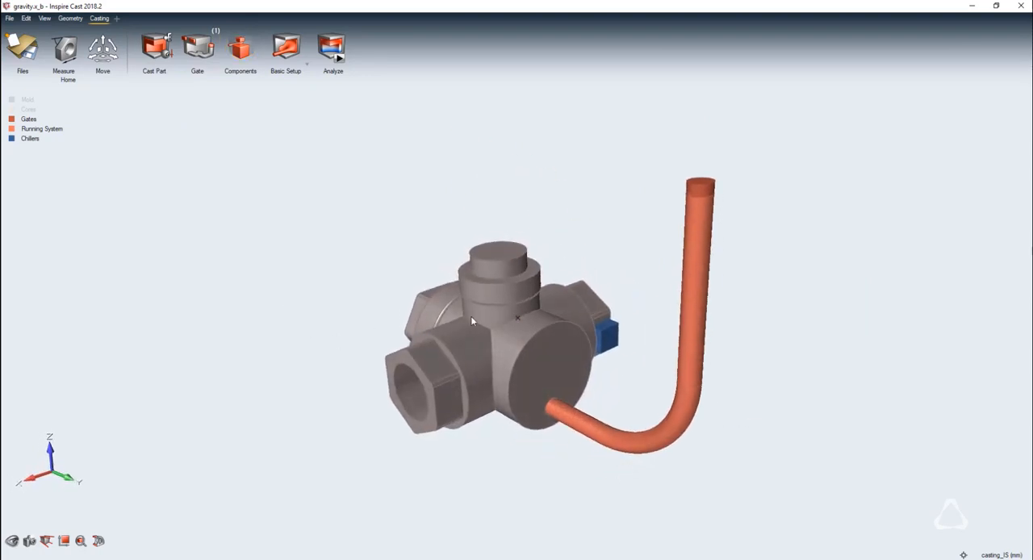
- Place a riser at the centre of the circular face on top of the valve body's neck
left_click(250, 50)
left_click(203, 103)
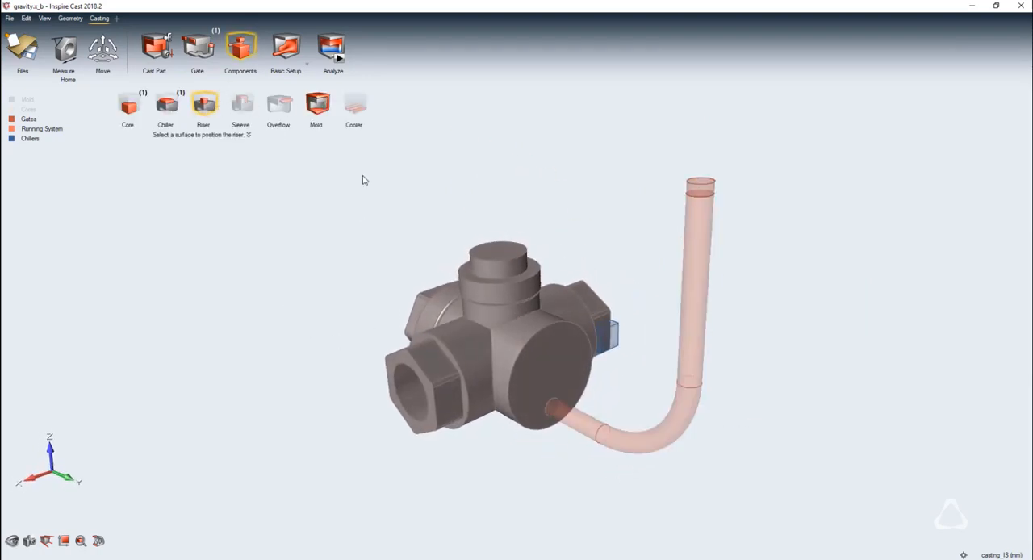
left_click(495, 251)
right_click(410, 248)
- Add an exothermal sleeve around the riser with a burning time of 100 s
left_click(234, 56)
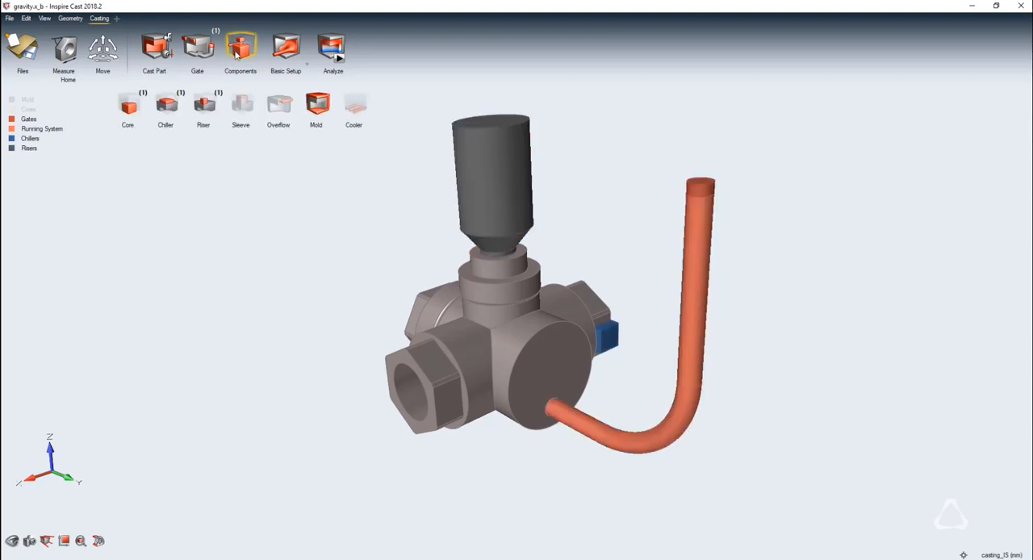
left_click(240, 106)
left_click(465, 197)
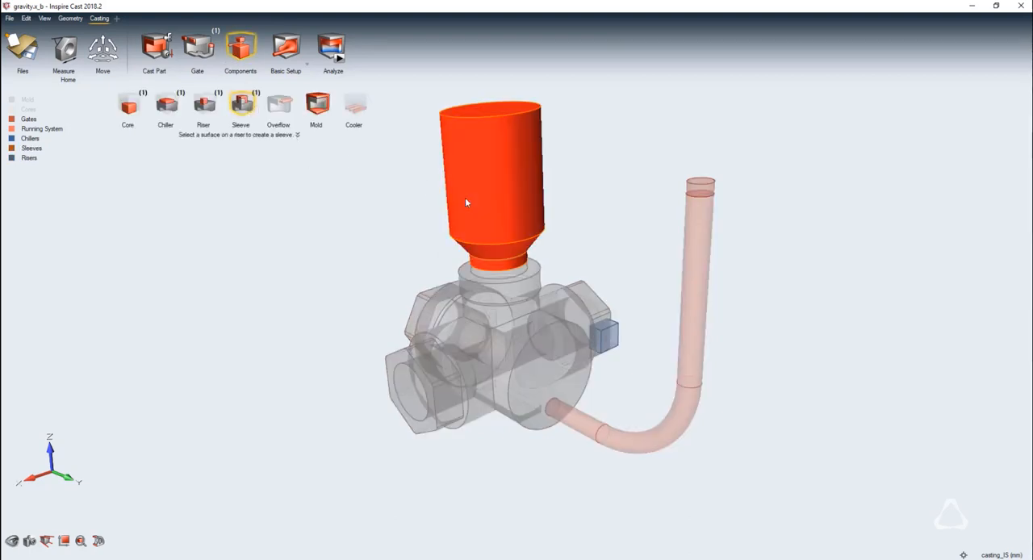
left_click(552, 223)
left_click(554, 236)
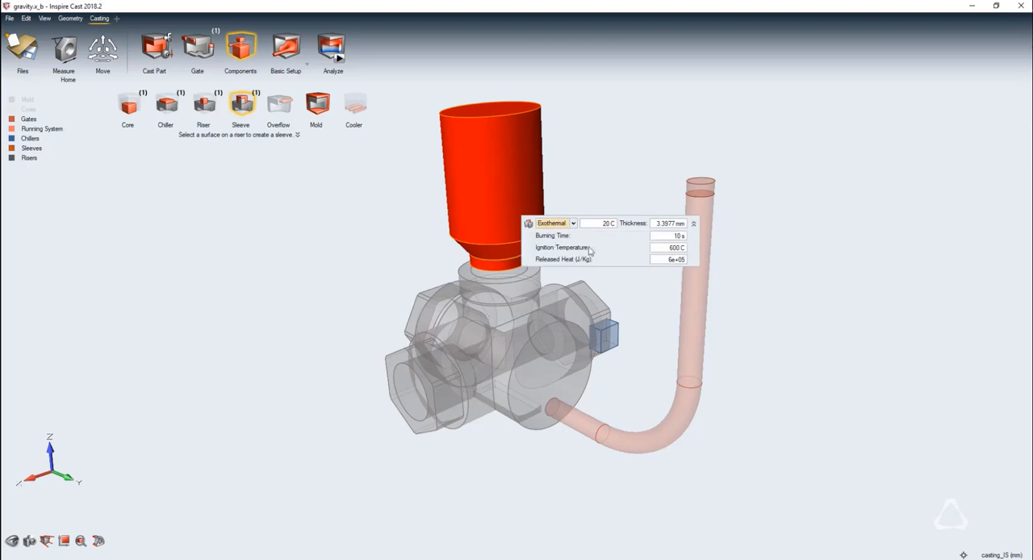
left_click(665, 235)
type("1")
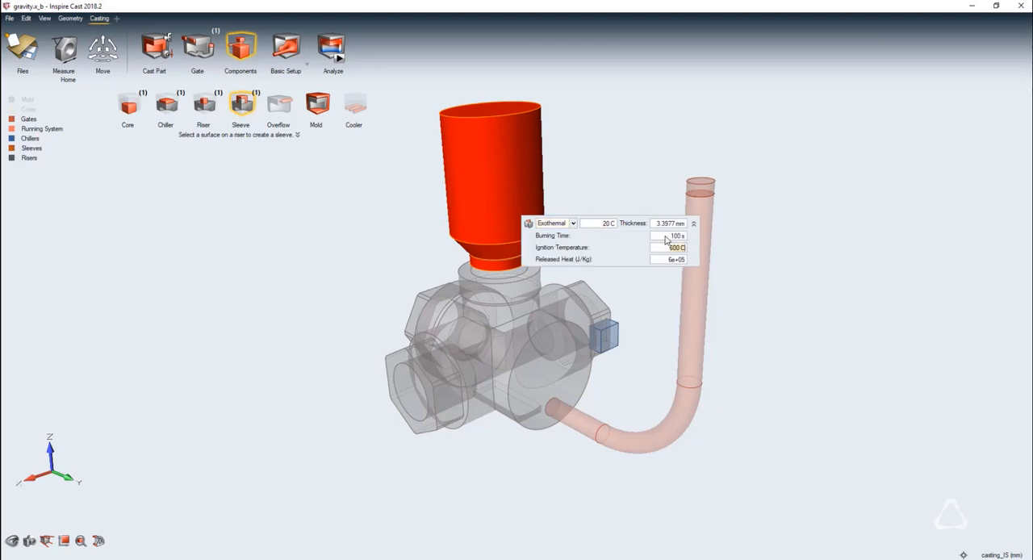
type("8")
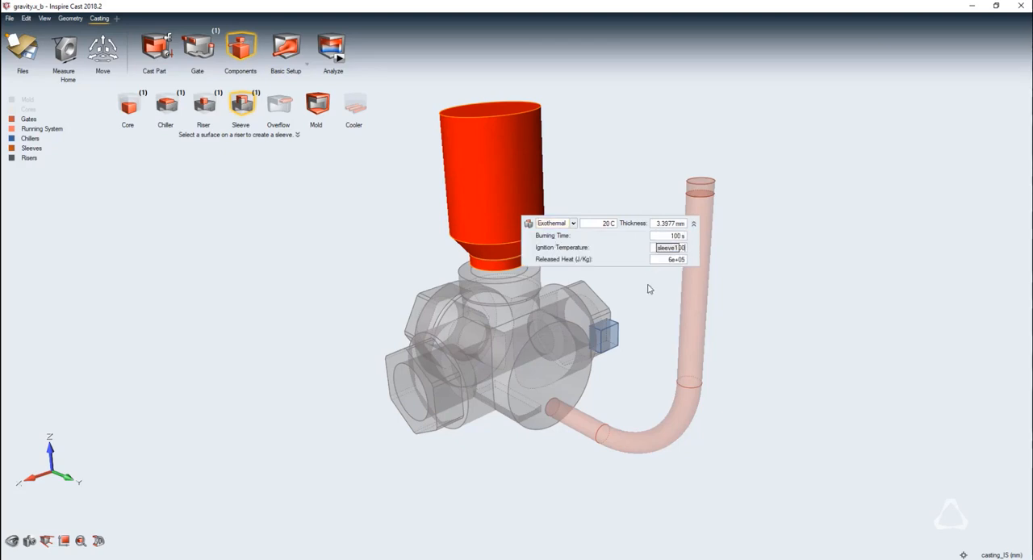
key("Escape")
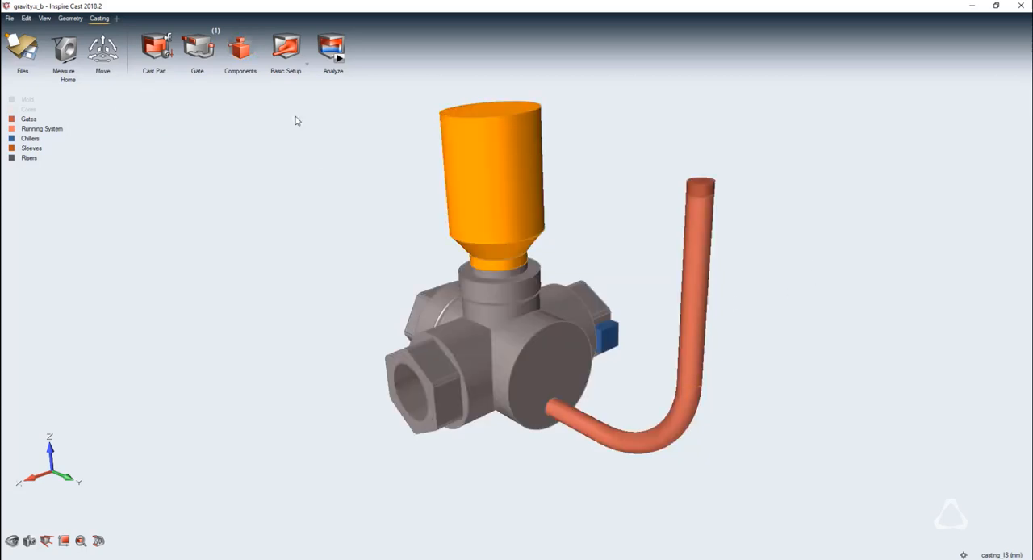
- Create the mold and accept resizing it to enclose all the components
left_click(240, 48)
left_click(317, 101)
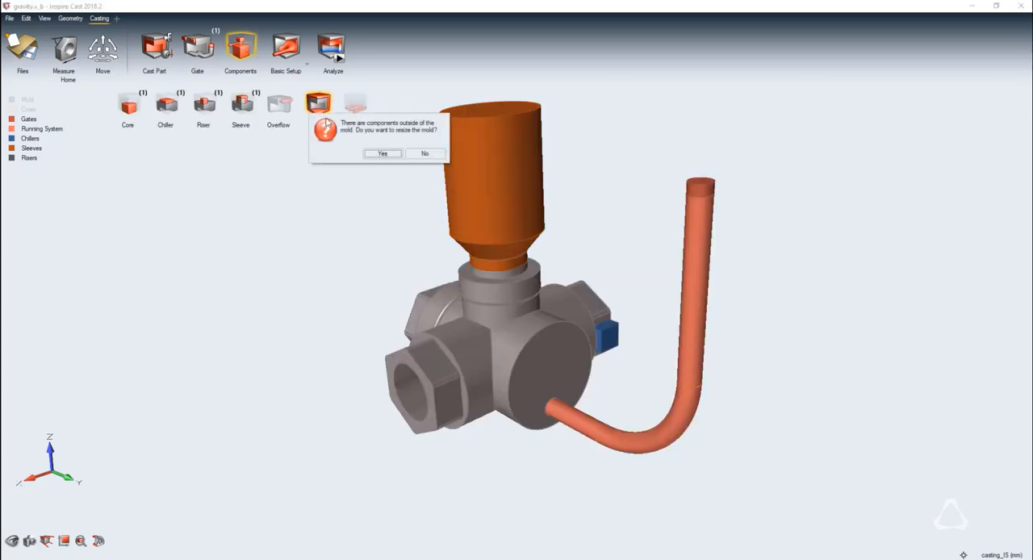
left_click(381, 153)
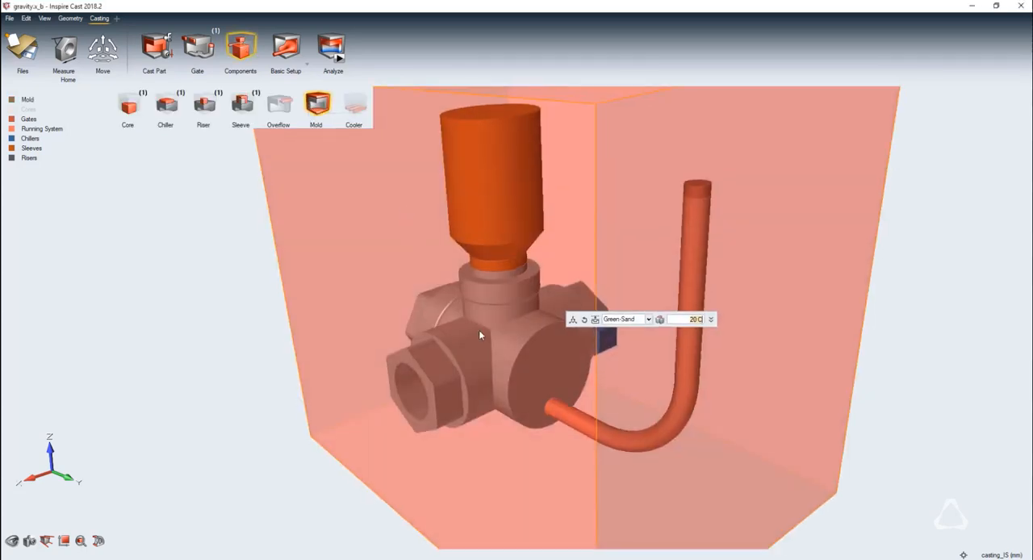
- Keep the 0.5 m/s initial velocity and run the filling and solidification analyses under the name gravity2
left_click(286, 47)
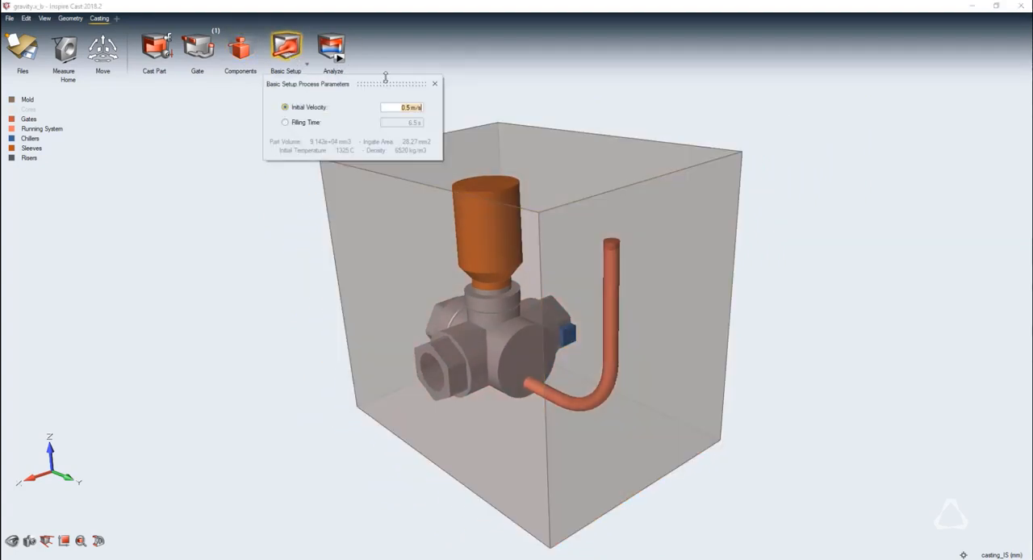
left_click(437, 84)
left_click(339, 58)
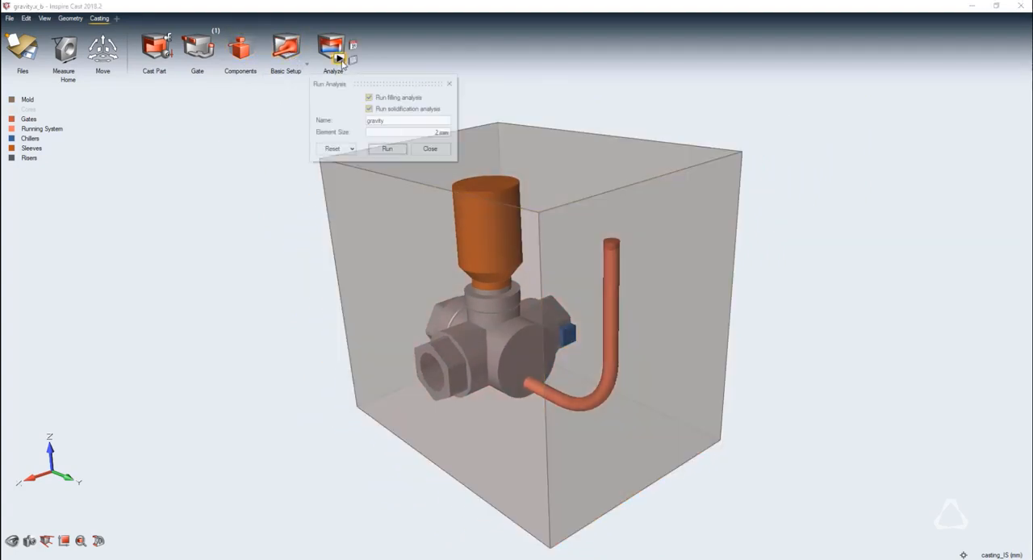
type("2")
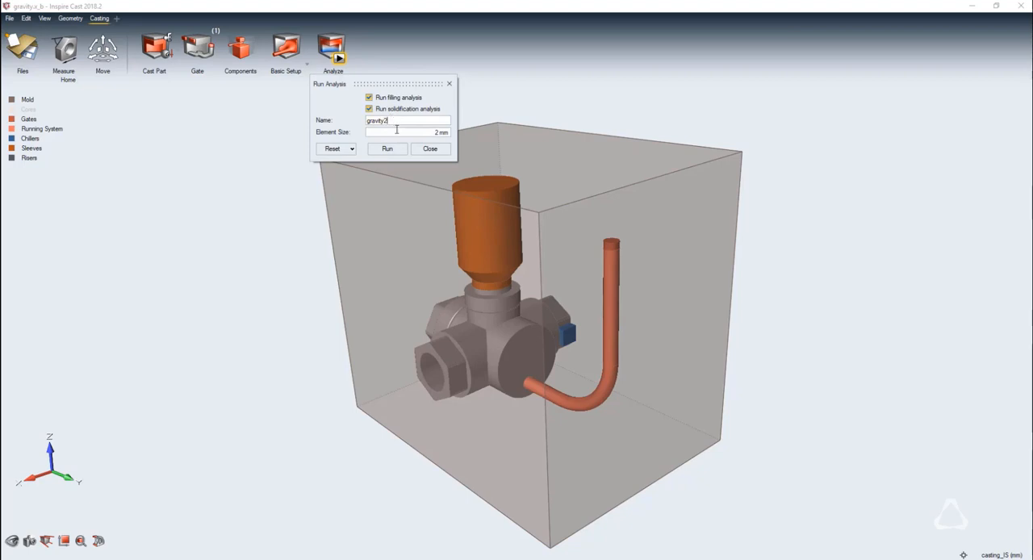
left_click(387, 149)
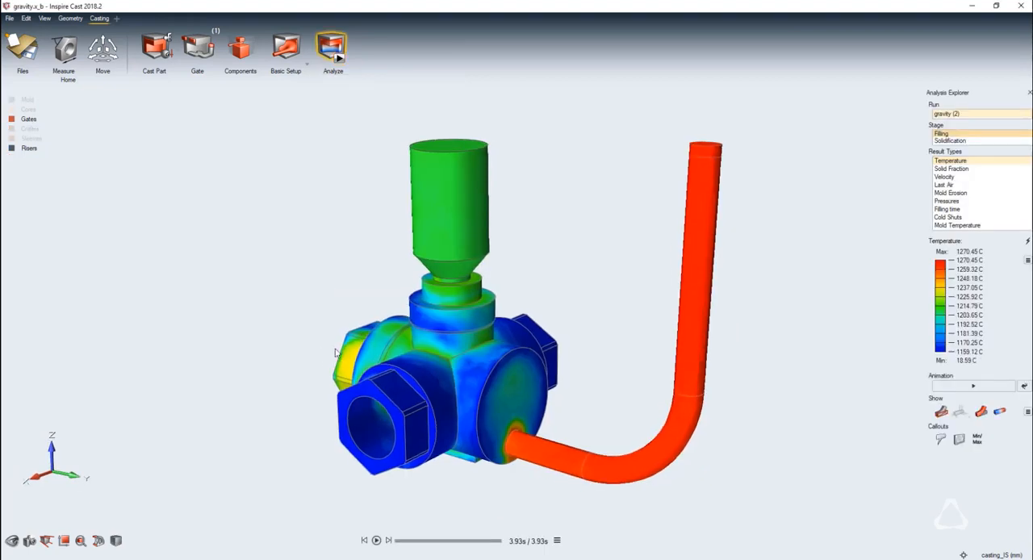
- Animate the filling-stage temperature and velocity results, and display the last air and filling time results
left_click(375, 541)
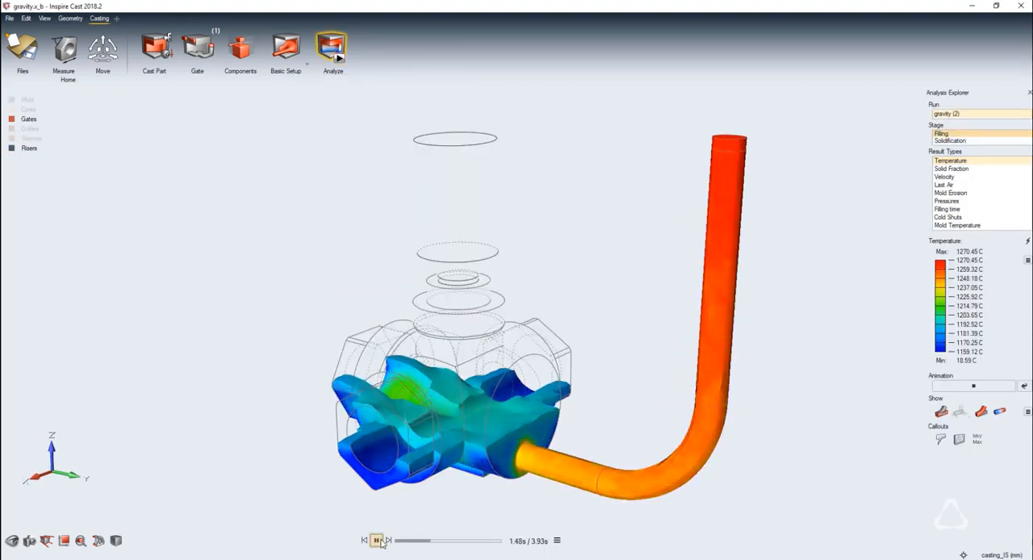
left_click(950, 177)
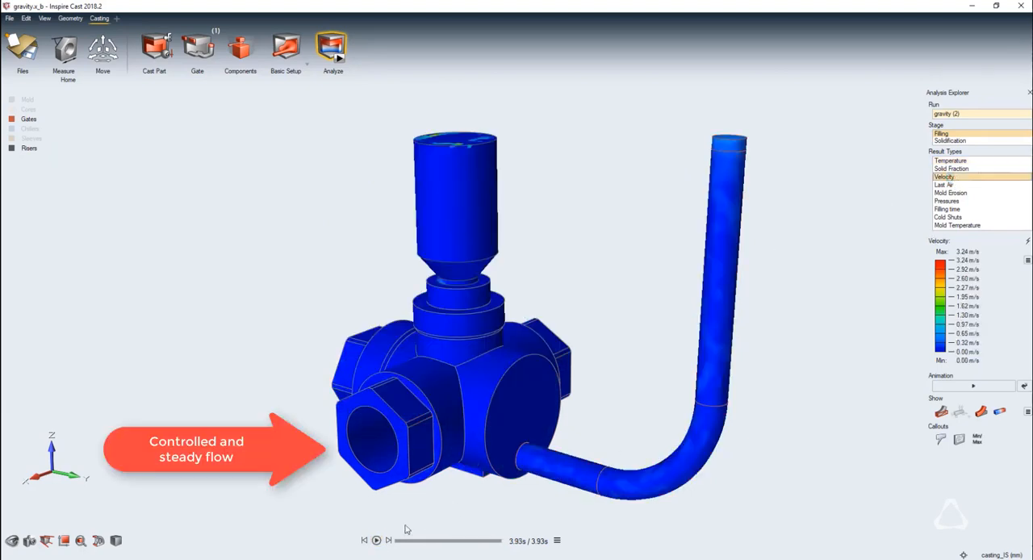
left_click(375, 540)
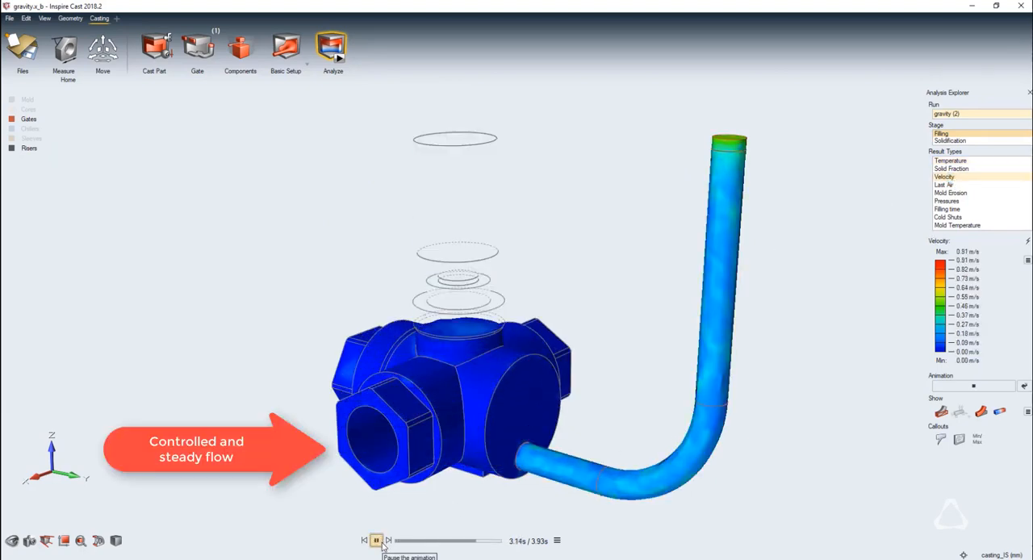
left_click(945, 185)
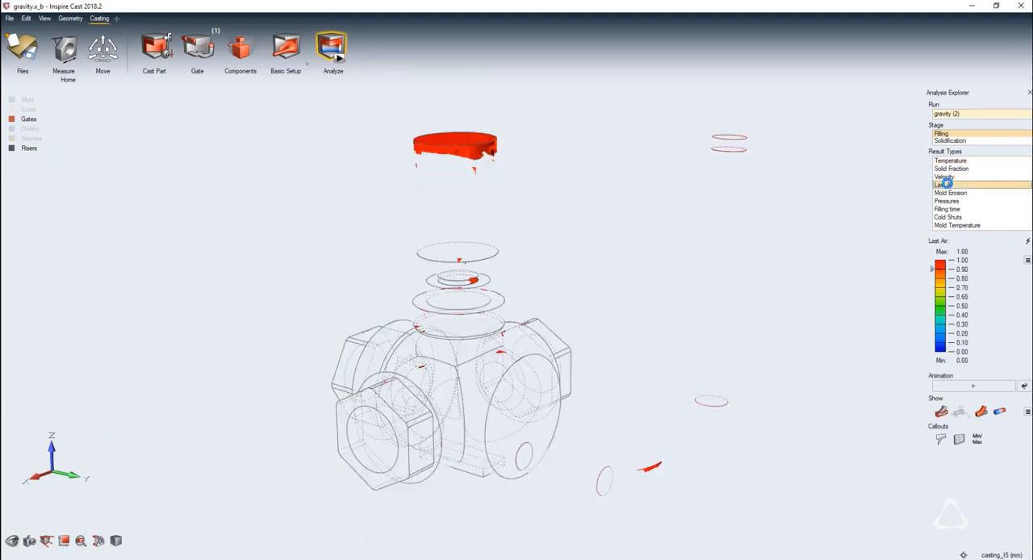
left_click(952, 209)
- Animate the solid fraction in the solidification stage, and display the porosity, pipe shrinkage and total shrinkage volume
left_click(957, 141)
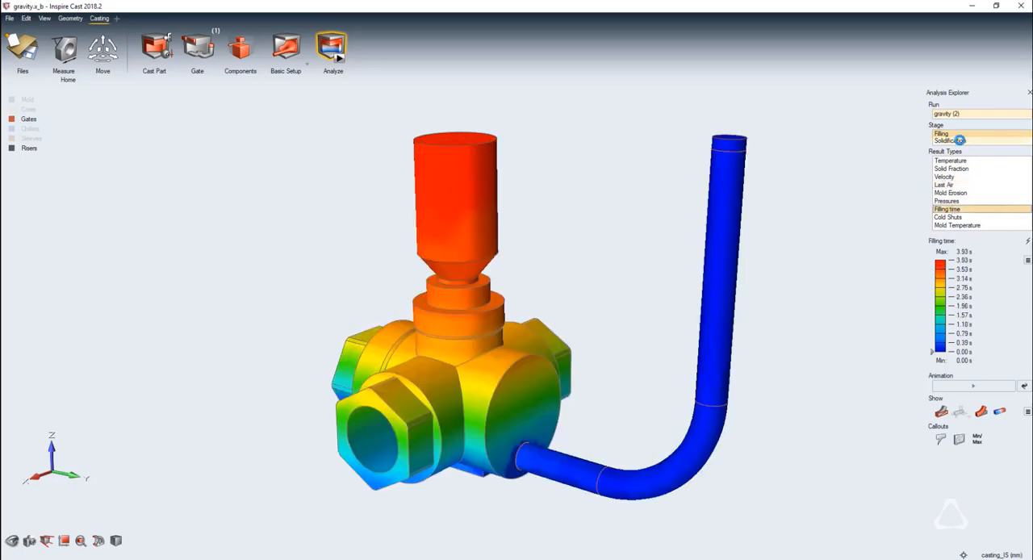
left_click(952, 169)
left_click(369, 540)
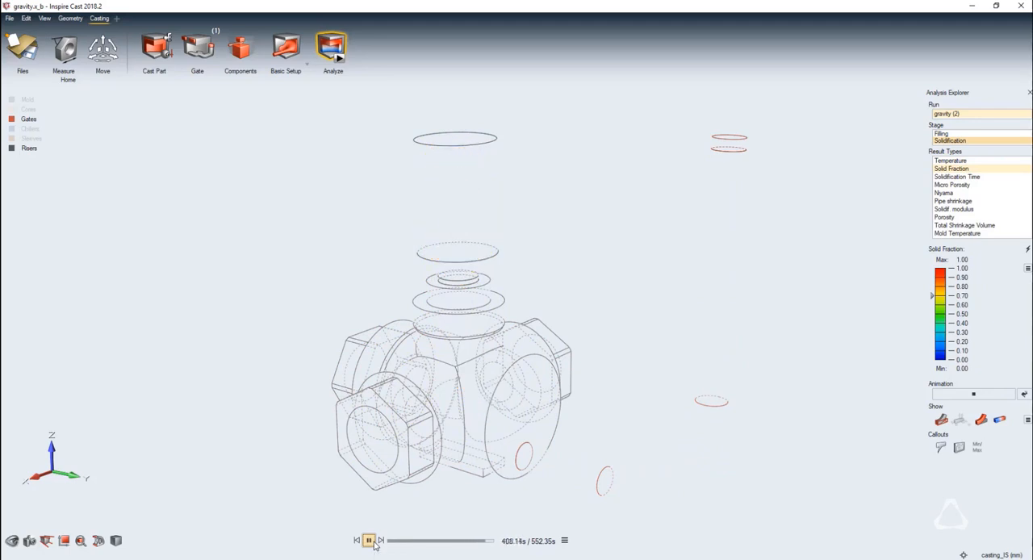
left_click(941, 217)
left_click(952, 201)
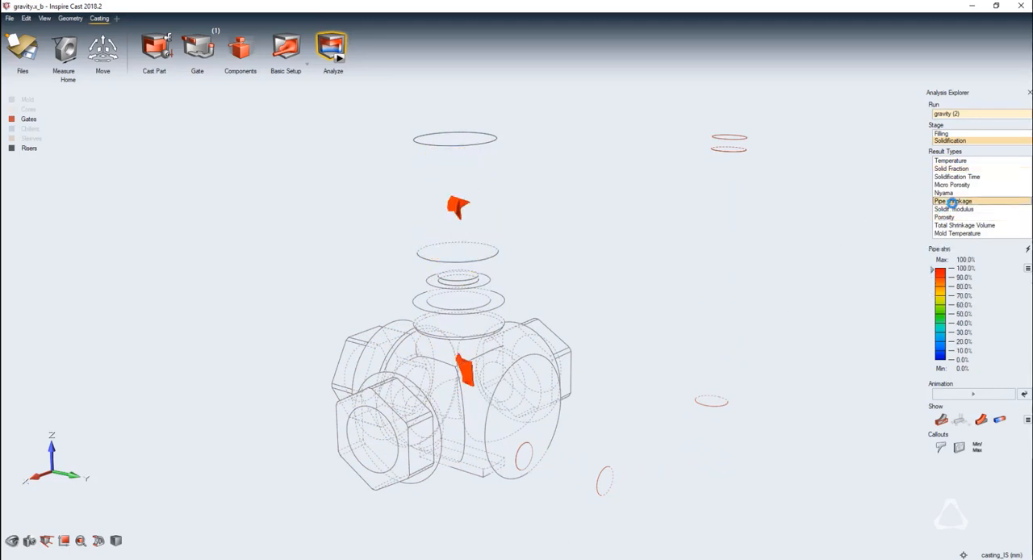
left_click(951, 224)
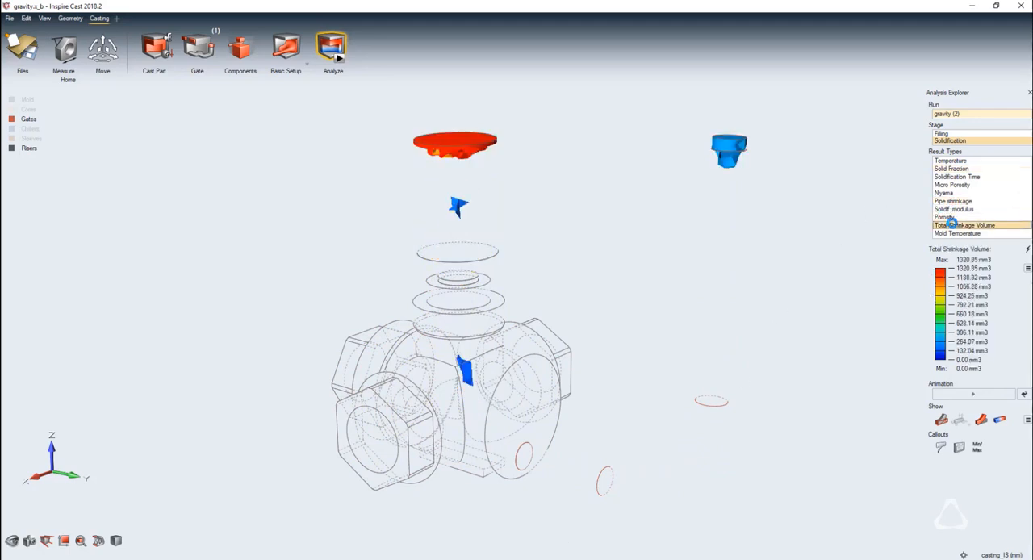
- Display the mold temperature, cut the mold with a vertical section plane through the casting, and animate the result
left_click(952, 233)
left_click(98, 542)
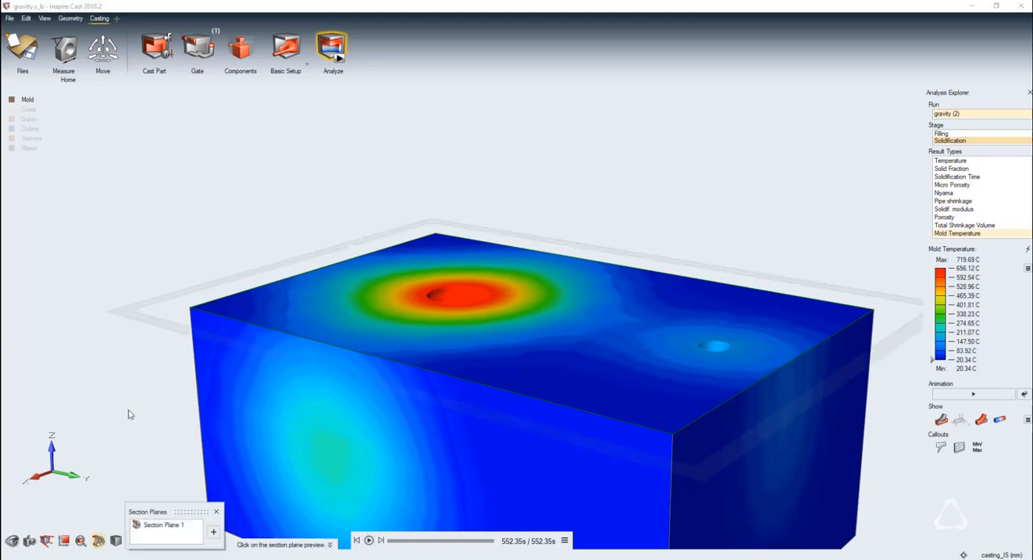
left_click(596, 345)
left_click(370, 542)
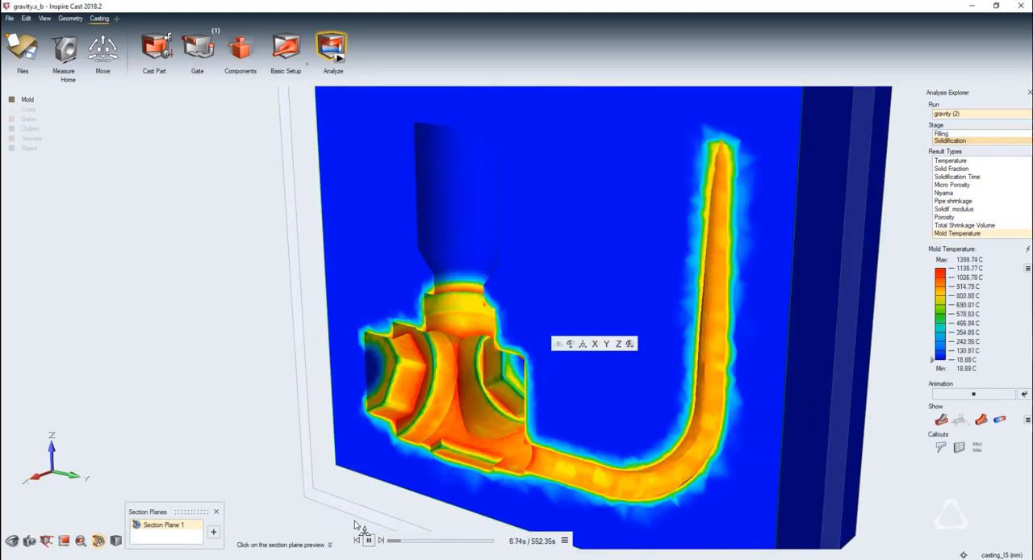